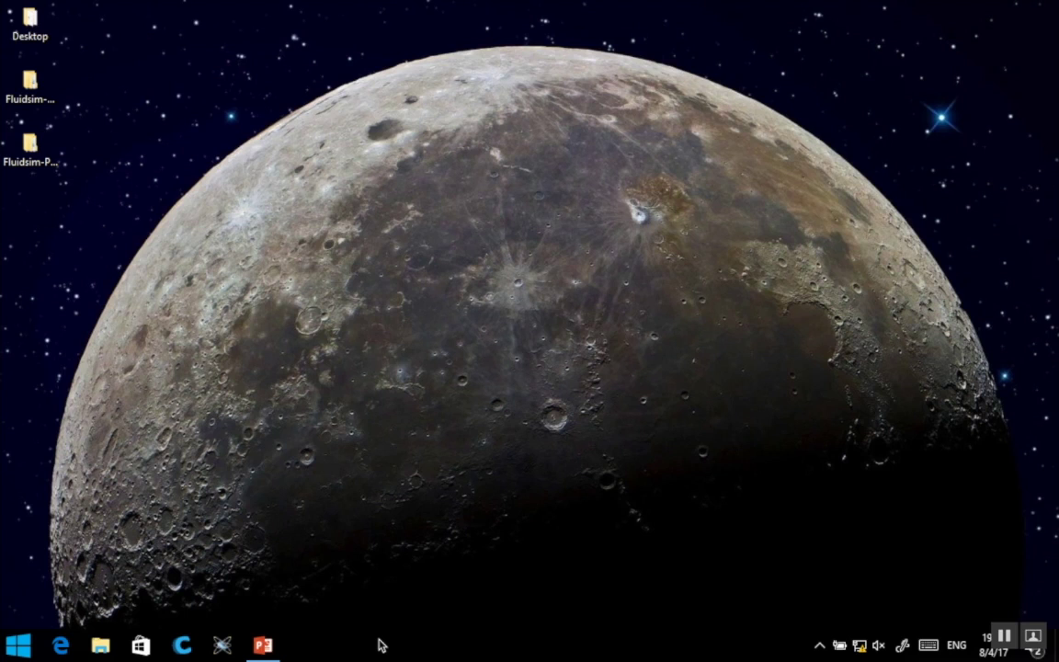
Step: Launch fl_sim_h.exe from the Fluidsim-Hydraulic bin folder and create a new blank circuit
{"action": "double_click", "coordinate": [55, 92]}
{"action": "double_click", "coordinate": [499, 179]}
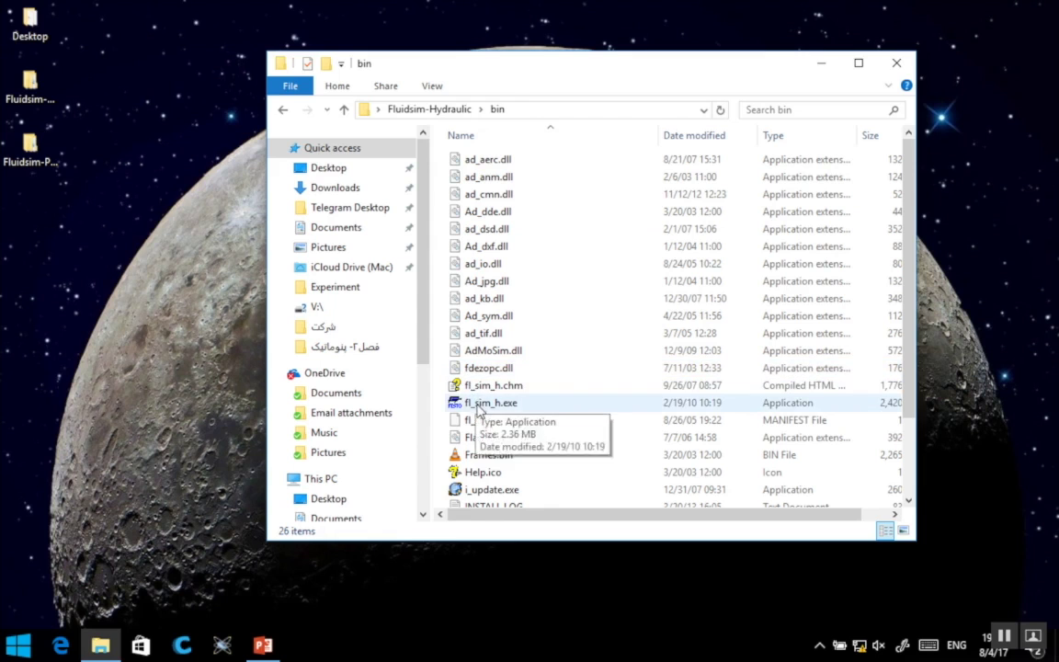
{"action": "double_click", "coordinate": [480, 410]}
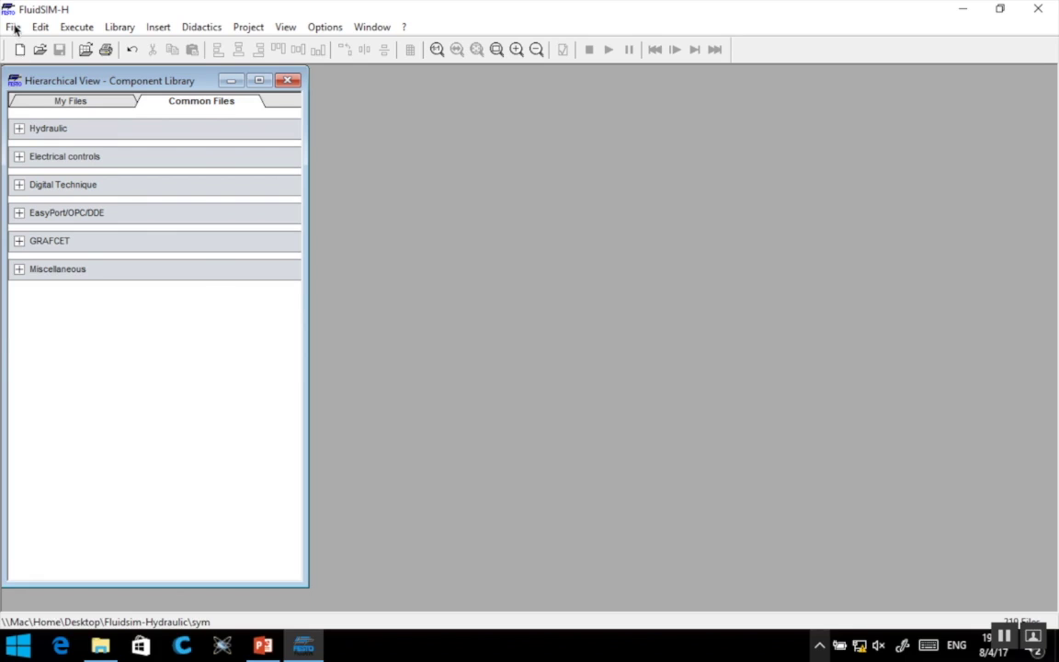
{"action": "left_click", "coordinate": [13, 28]}
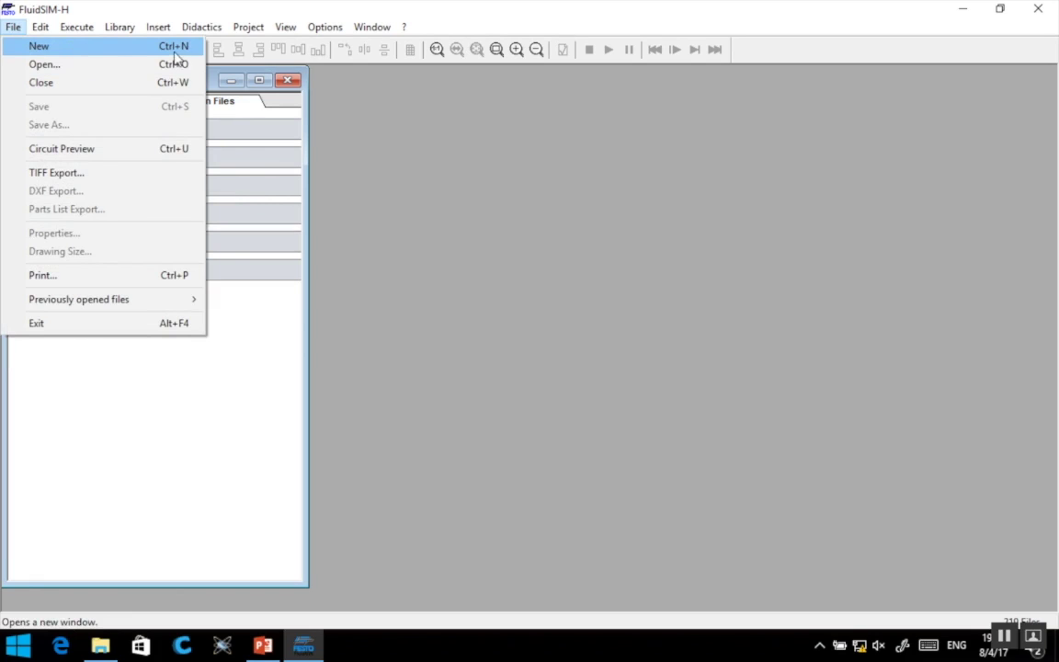
{"action": "left_click", "coordinate": [53, 51]}
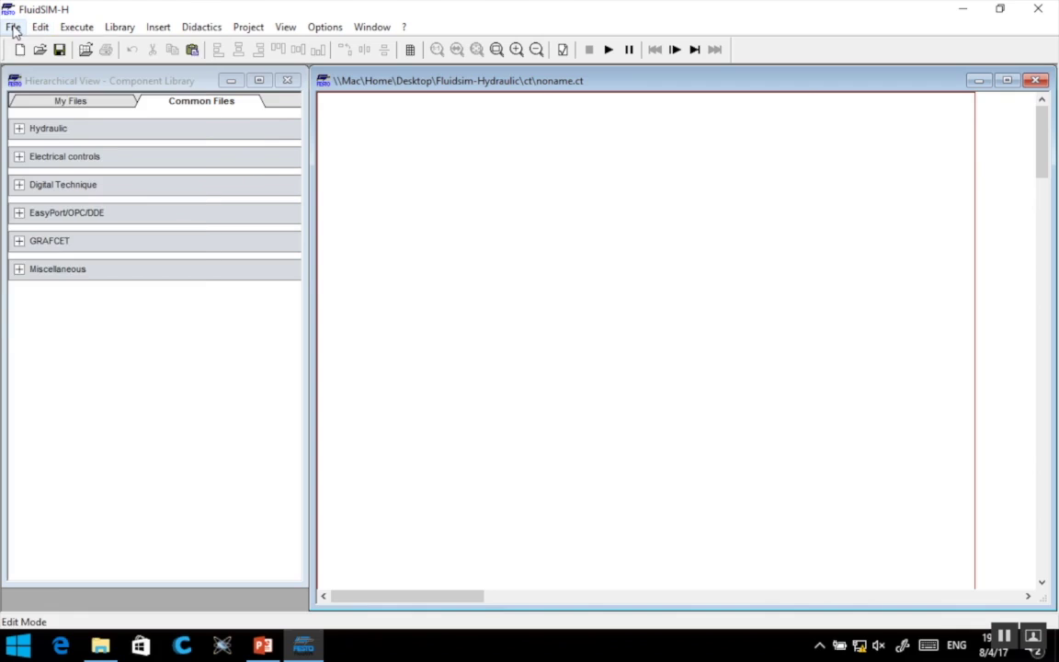
Step: Try the DIN A5 and user-defined paper formats for the circuit, and apply DIN A4: 210 x 297 mm in portrait as the drawing size
{"action": "left_click", "coordinate": [13, 28]}
{"action": "left_click", "coordinate": [62, 251]}
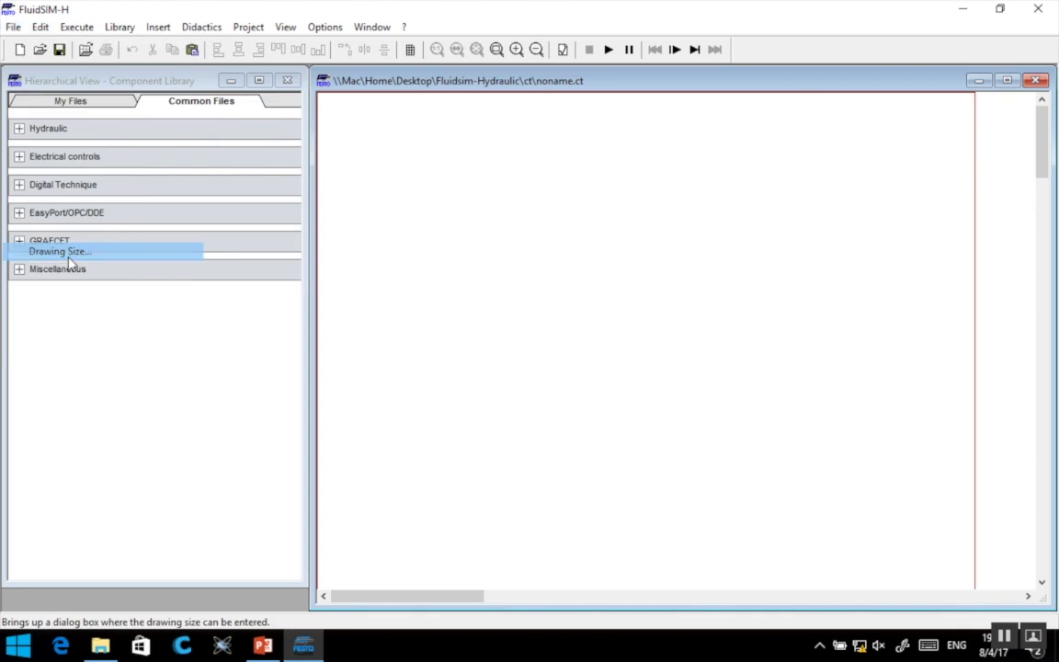
{"action": "left_click", "coordinate": [614, 262]}
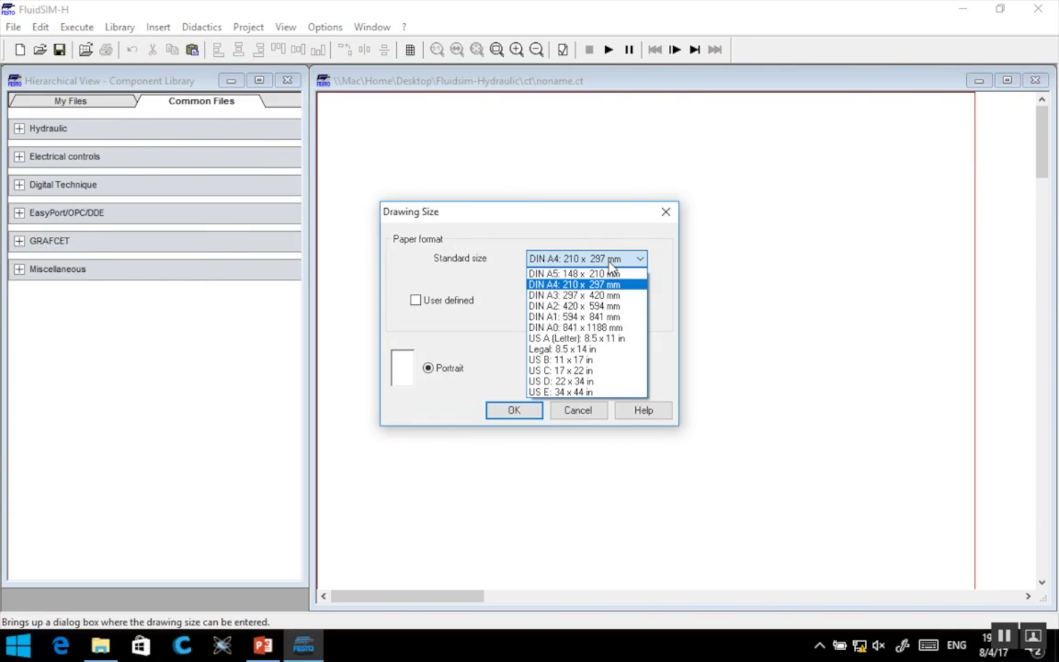
{"action": "left_click", "coordinate": [558, 285]}
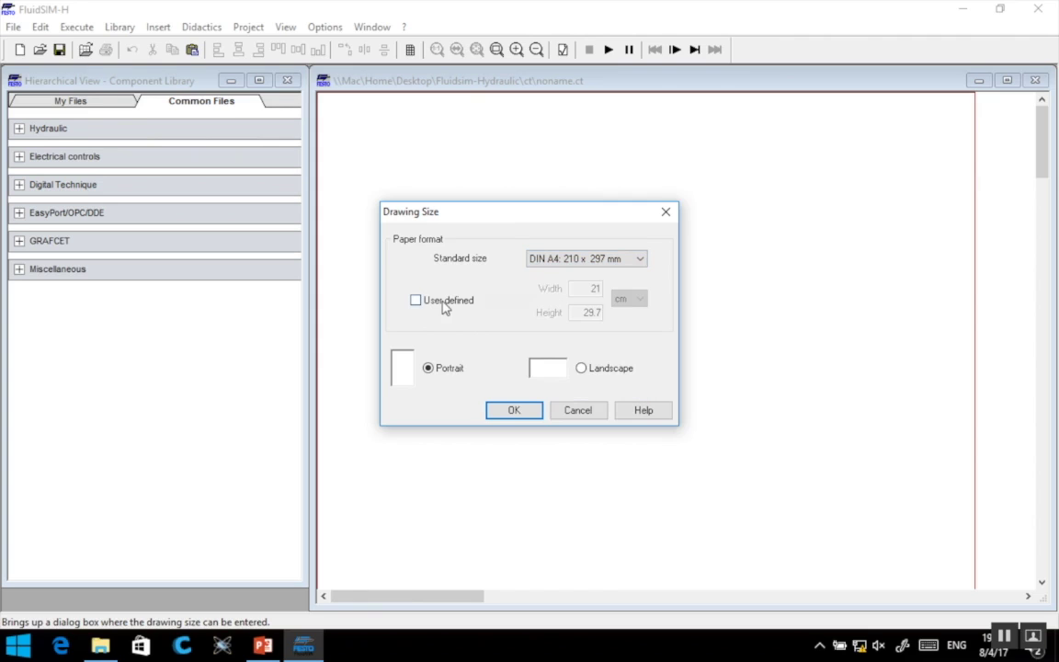
{"action": "left_click", "coordinate": [553, 261]}
{"action": "left_click", "coordinate": [554, 275]}
{"action": "left_click", "coordinate": [563, 262]}
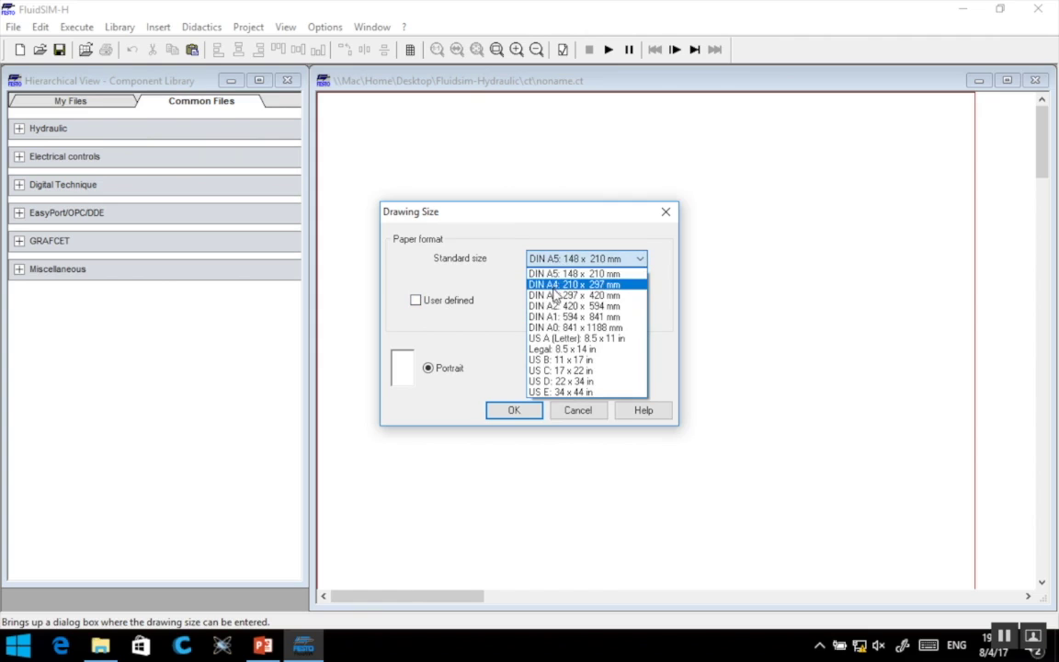
{"action": "left_click", "coordinate": [560, 285]}
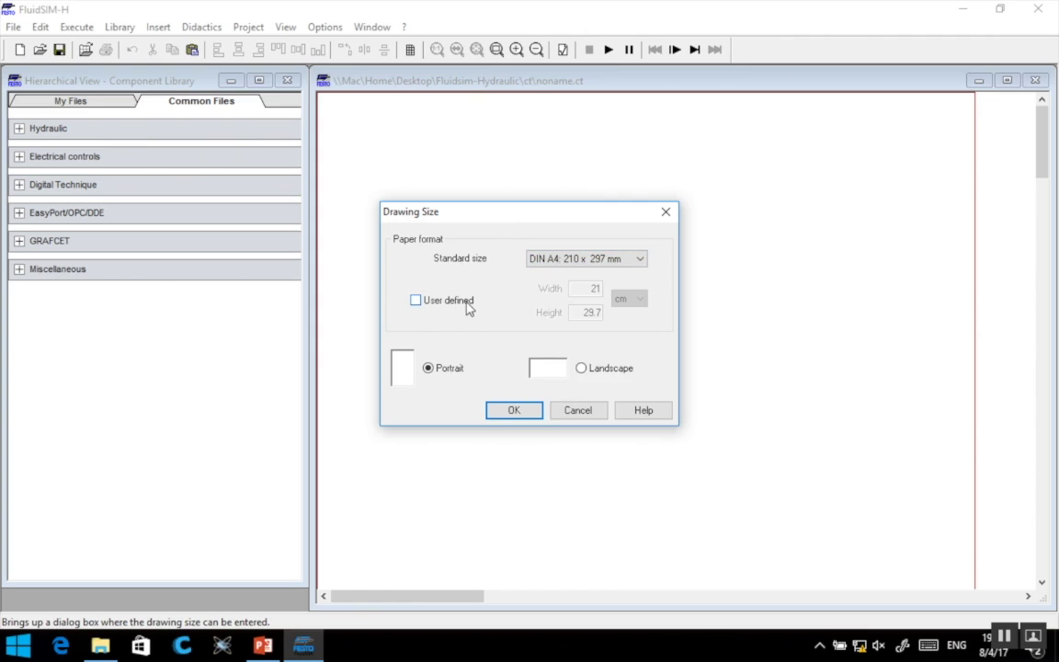
{"action": "left_click", "coordinate": [459, 305]}
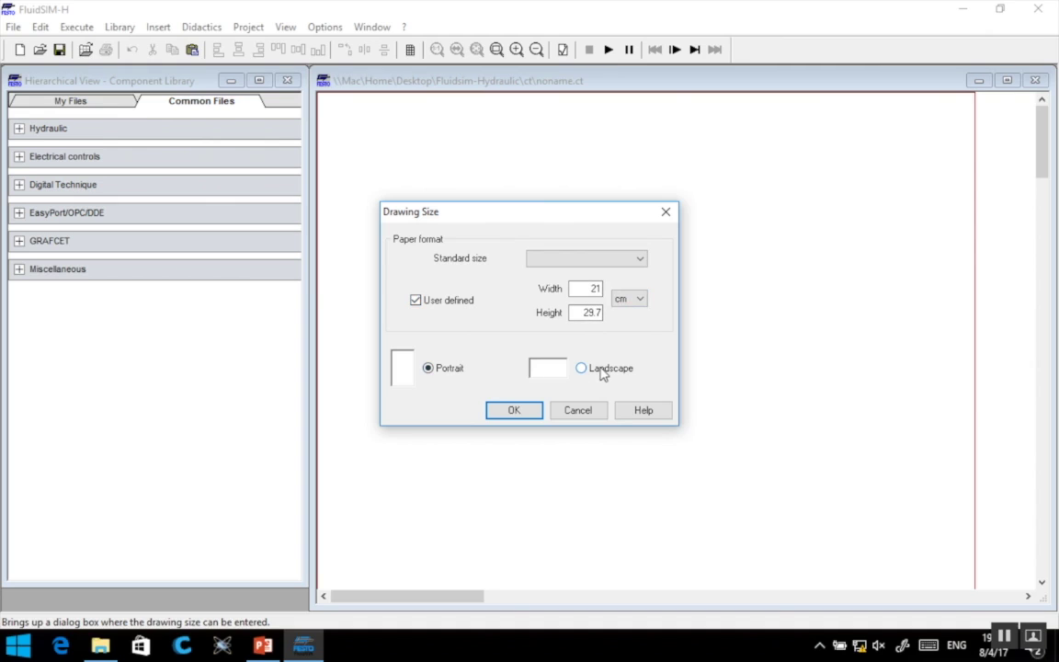
{"action": "left_click", "coordinate": [535, 261]}
{"action": "left_click", "coordinate": [570, 272]}
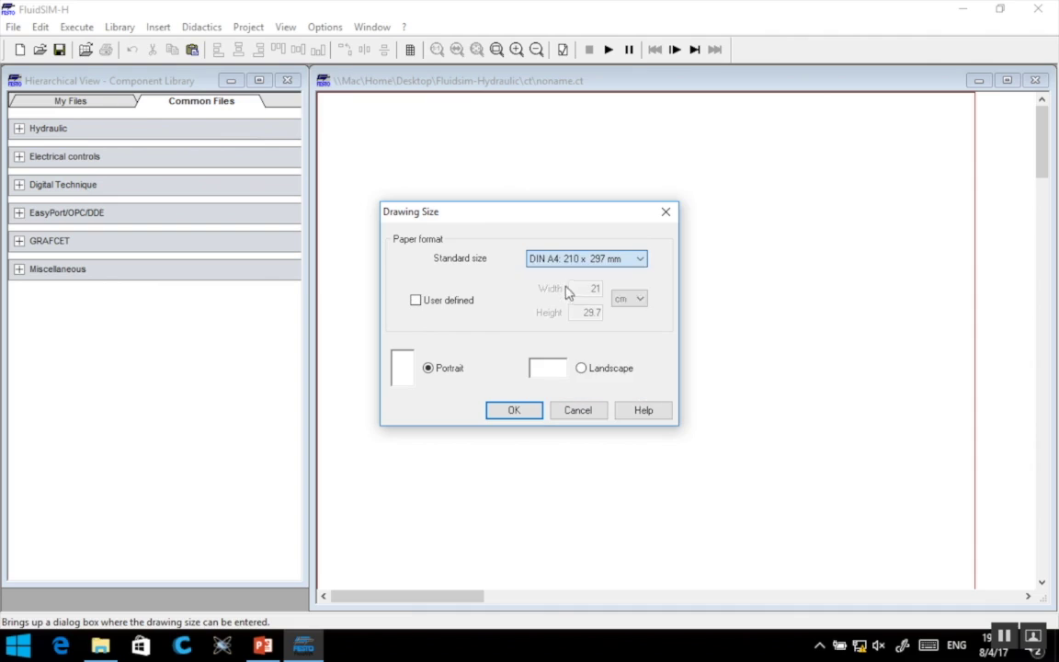
{"action": "left_click", "coordinate": [522, 417]}
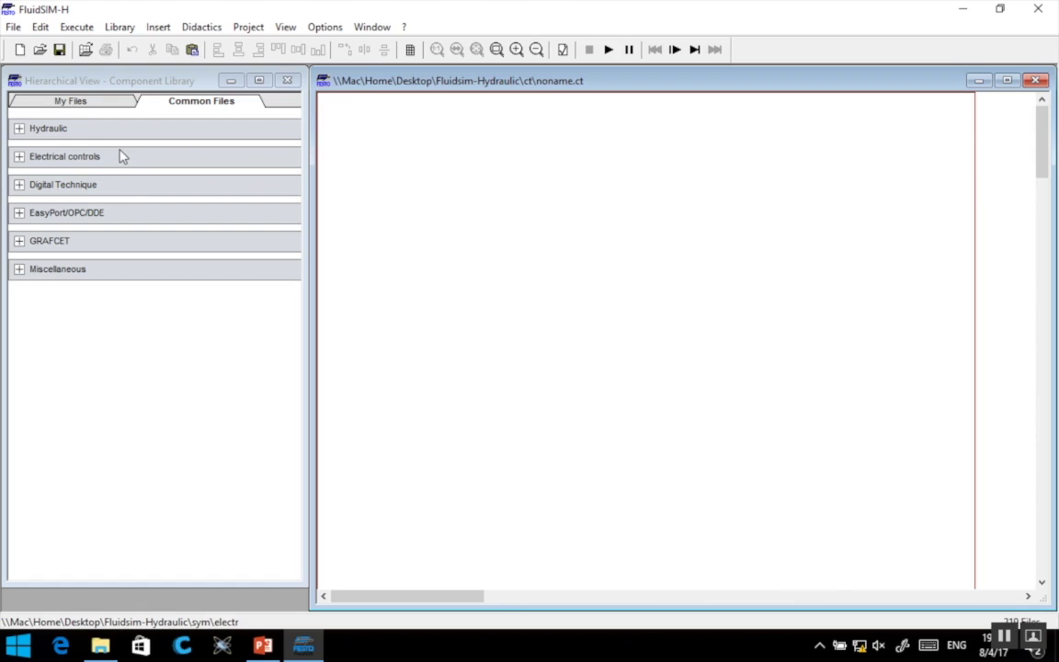
Step: Expand the Hydraulic category and its Supply Elements group in the component library
{"action": "left_click", "coordinate": [23, 132]}
{"action": "left_click", "coordinate": [23, 132]}
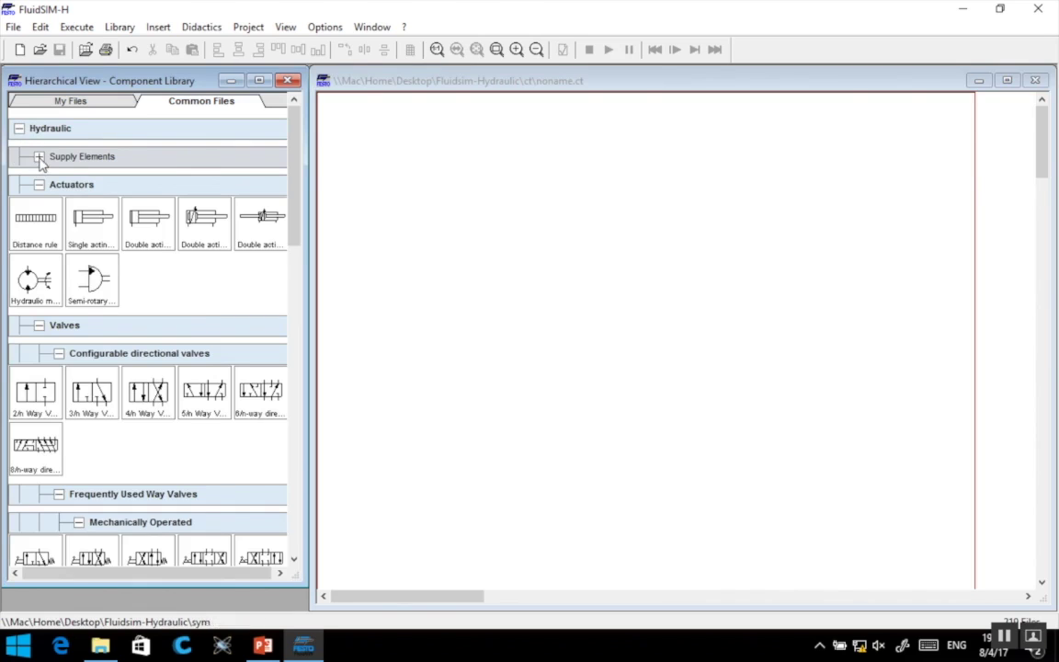
{"action": "left_click", "coordinate": [39, 157]}
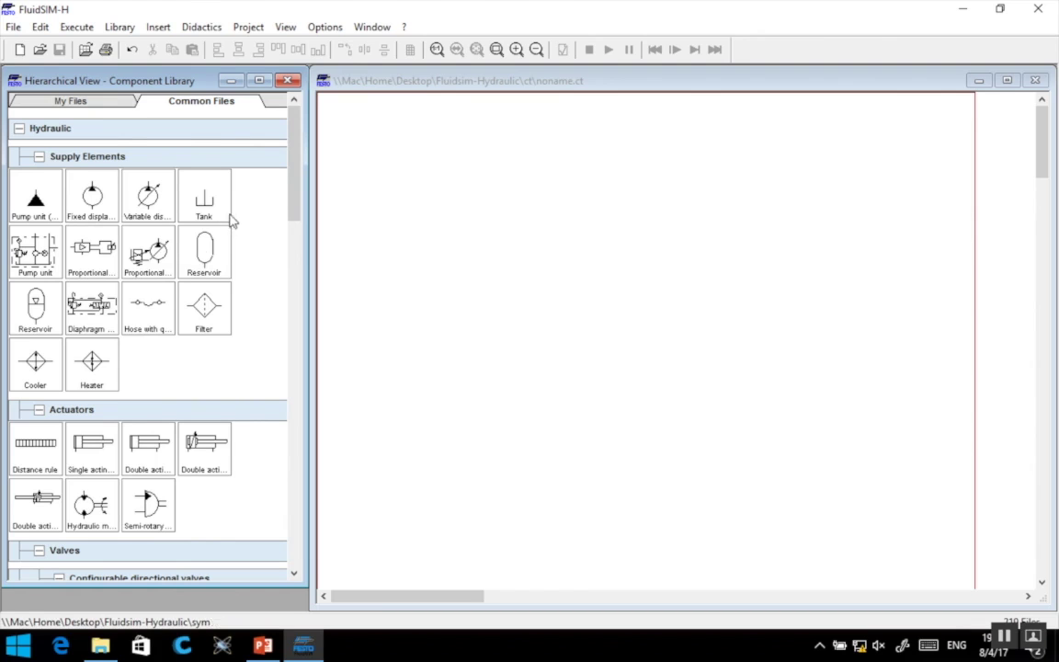
Step: Look through the library's hydraulic actuators, directional valves, shutoff and flow control valves, pressure control valves, and measuring instruments
{"action": "left_click_drag", "start_coordinate": [294, 182], "coordinate": [293, 233]}
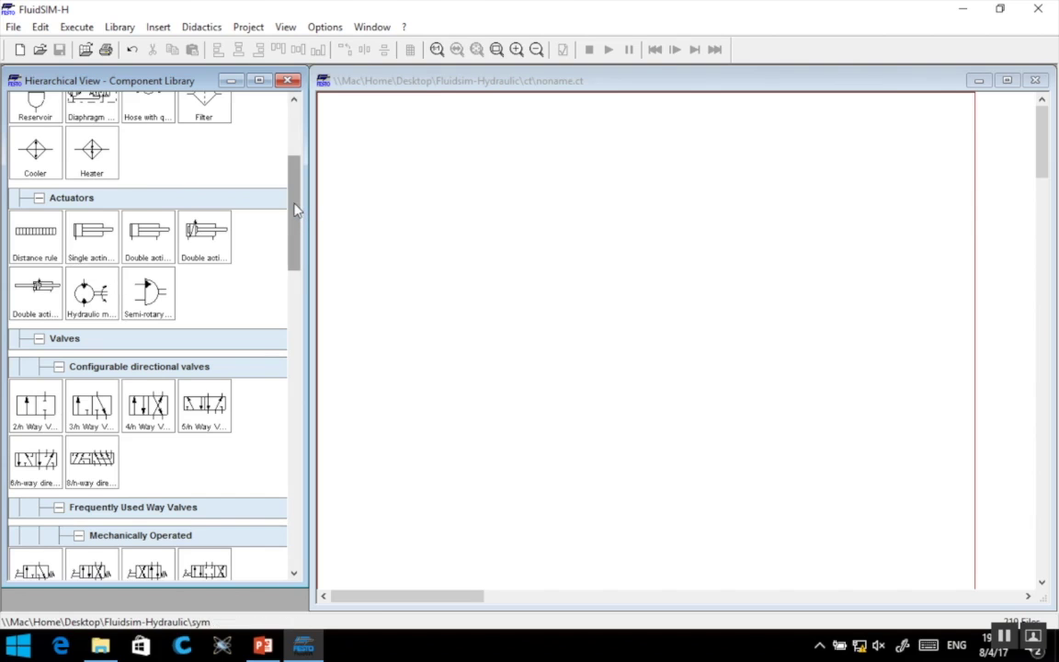
{"action": "left_click_drag", "start_coordinate": [296, 210], "coordinate": [294, 217]}
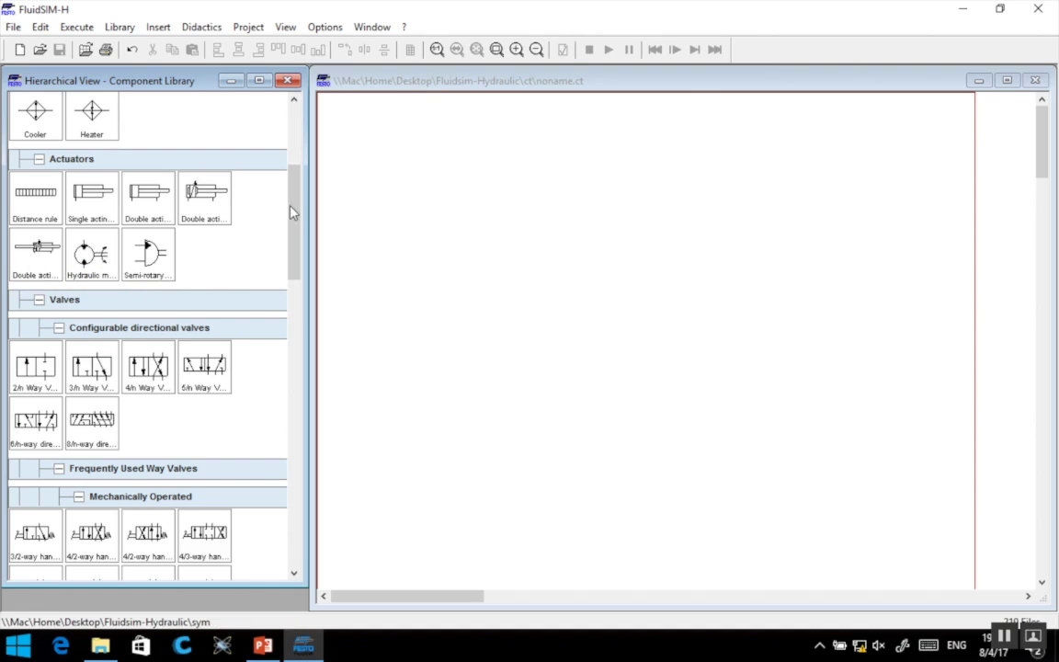
{"action": "left_click_drag", "start_coordinate": [295, 208], "coordinate": [296, 240]}
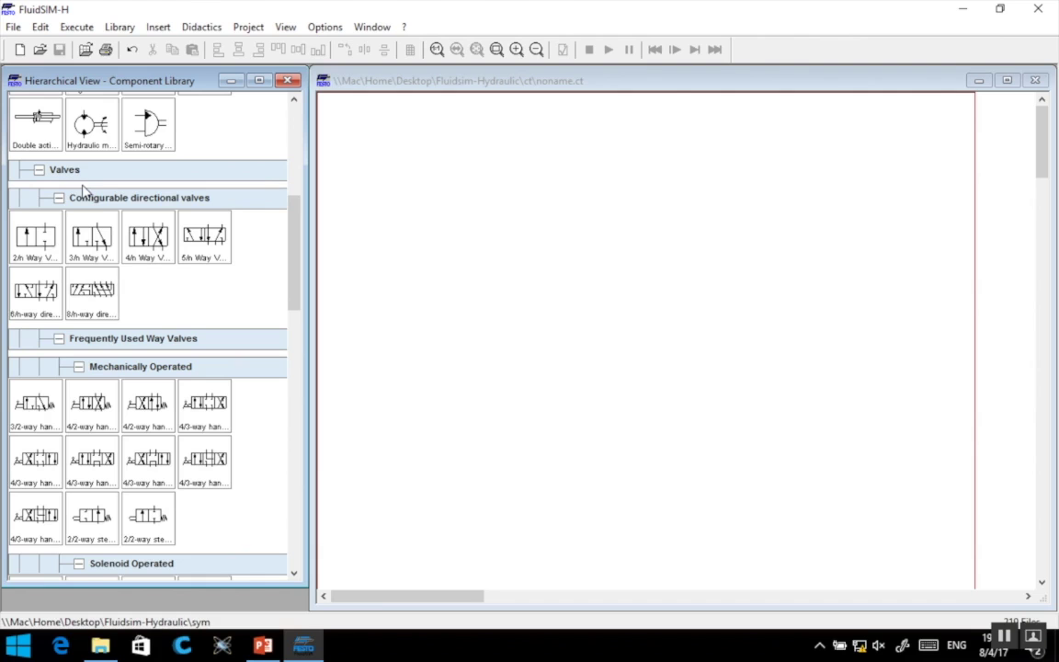
{"action": "left_click_drag", "start_coordinate": [295, 238], "coordinate": [293, 348]}
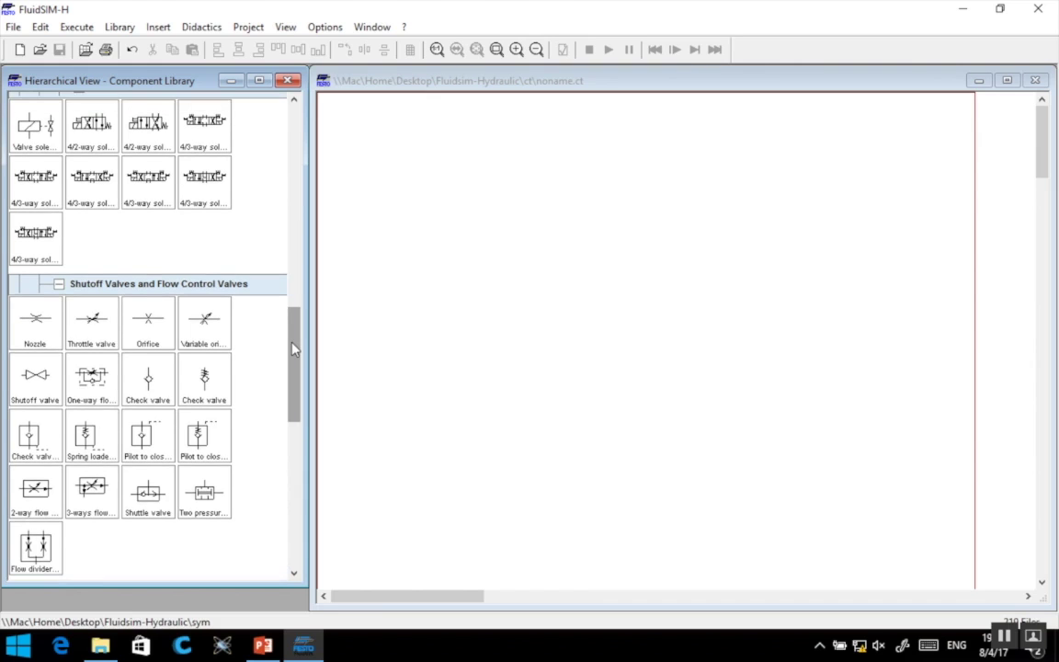
{"action": "left_click_drag", "start_coordinate": [294, 348], "coordinate": [292, 358]}
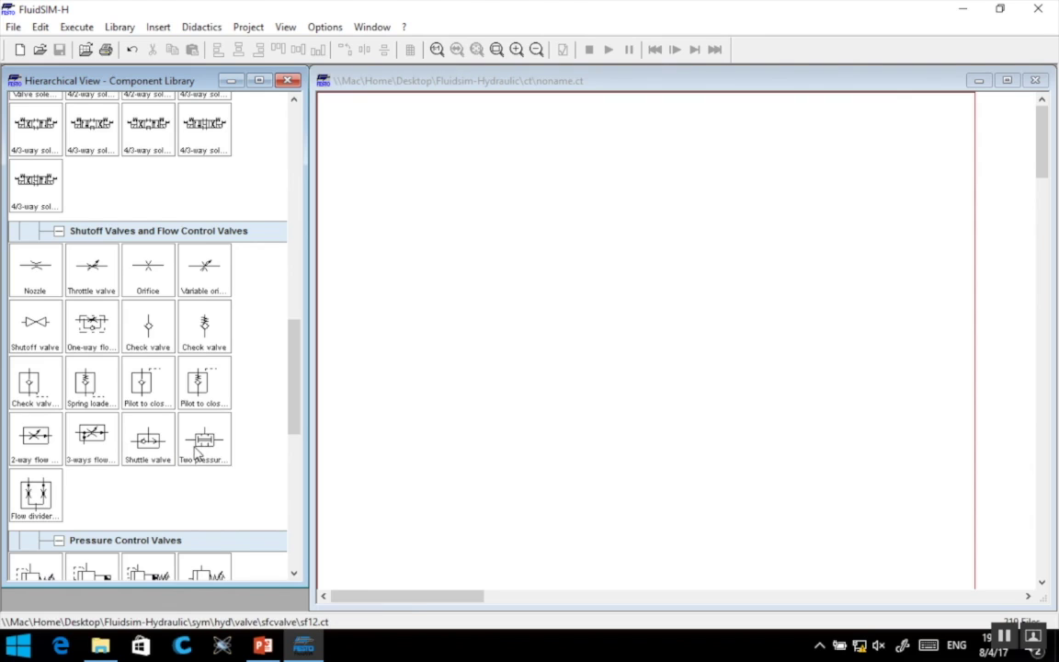
{"action": "left_click_drag", "start_coordinate": [295, 394], "coordinate": [288, 454]}
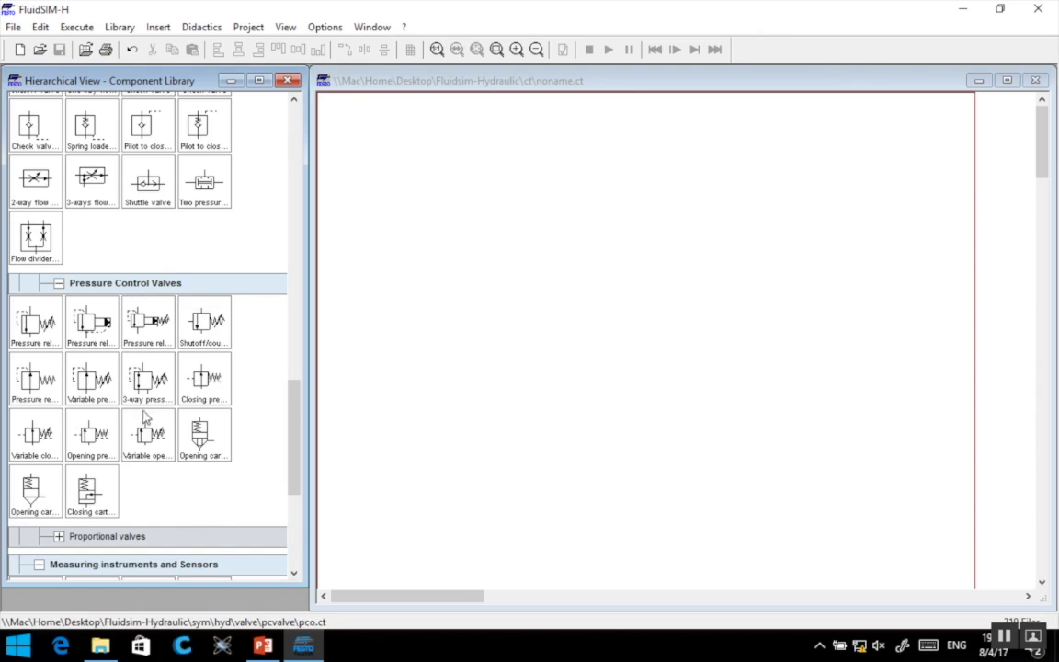
{"action": "left_click_drag", "start_coordinate": [297, 399], "coordinate": [292, 442]}
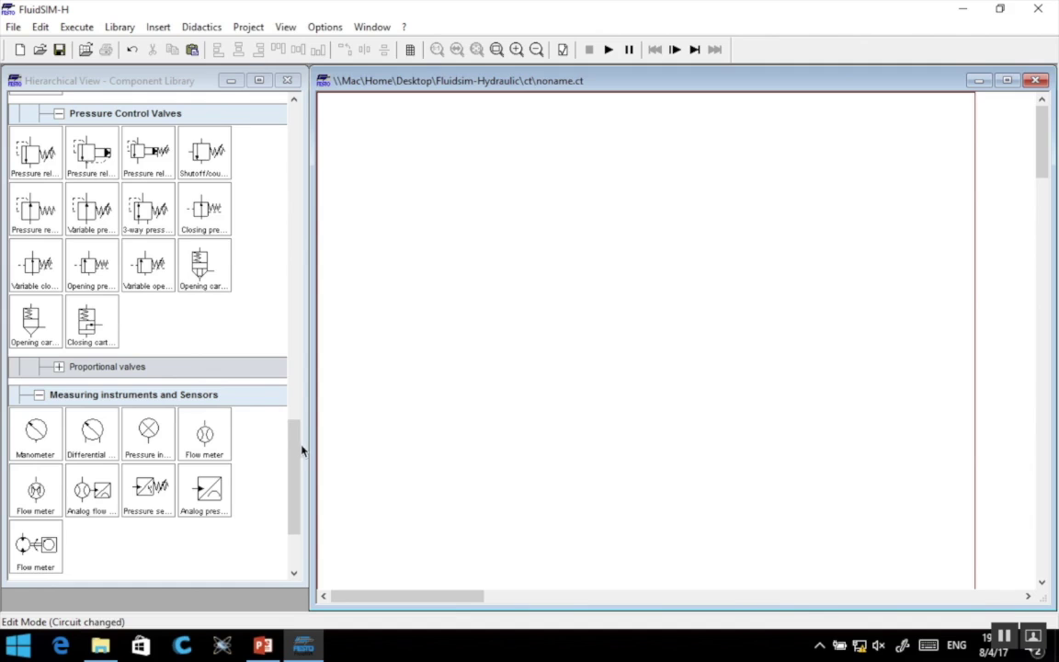
Step: Place a double acting cylinder from the Actuators group in the upper middle of the drawing
{"action": "left_click_drag", "start_coordinate": [291, 455], "coordinate": [280, 140]}
{"action": "scroll", "coordinate": [275, 150], "scroll_direction": "down", "scroll_amount": 3}
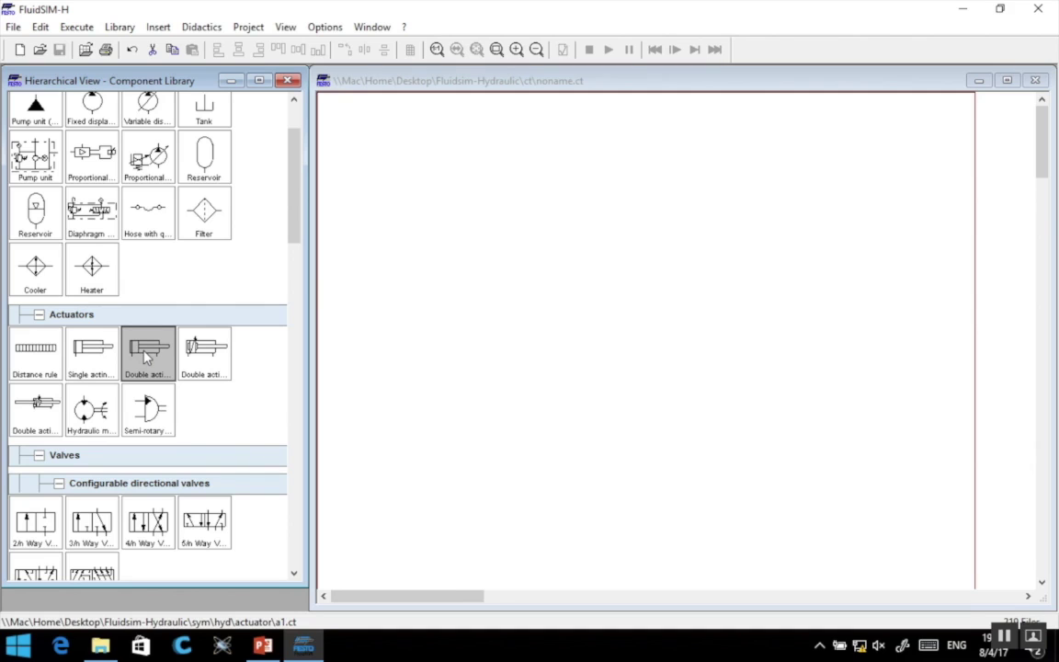
{"action": "left_click_drag", "start_coordinate": [147, 357], "coordinate": [587, 242]}
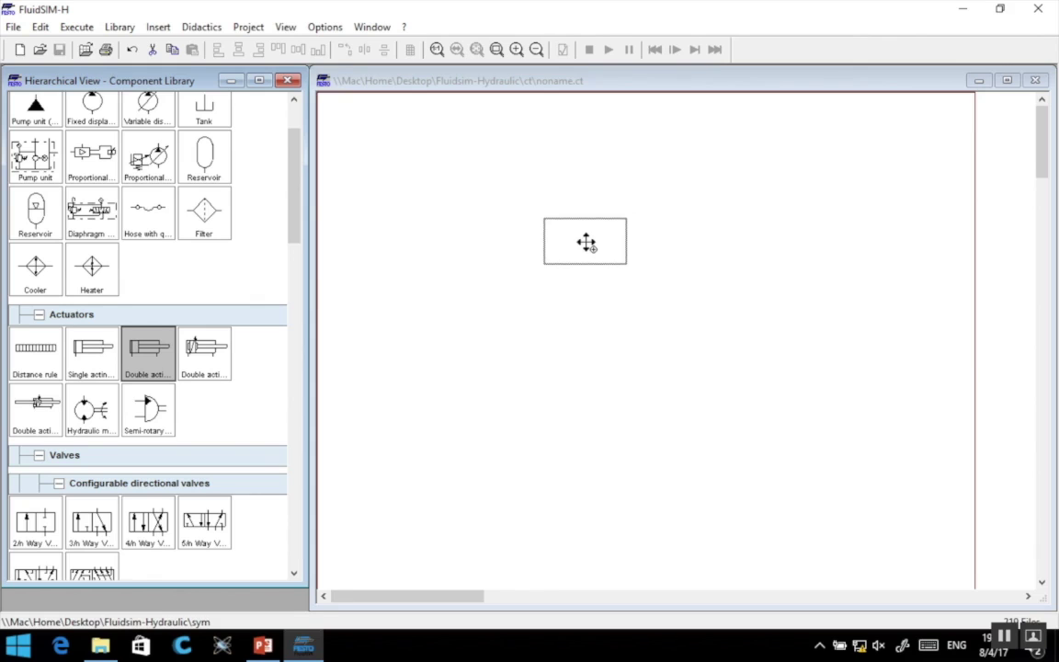
{"action": "left_click_drag", "start_coordinate": [586, 242], "coordinate": [586, 242]}
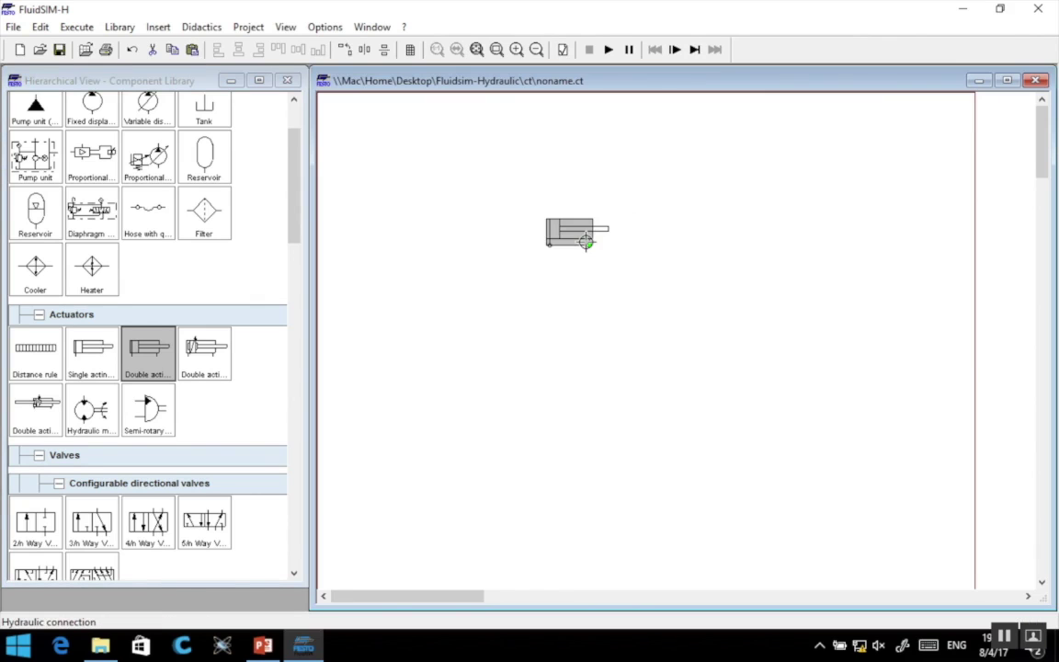
{"action": "left_click", "coordinate": [571, 288]}
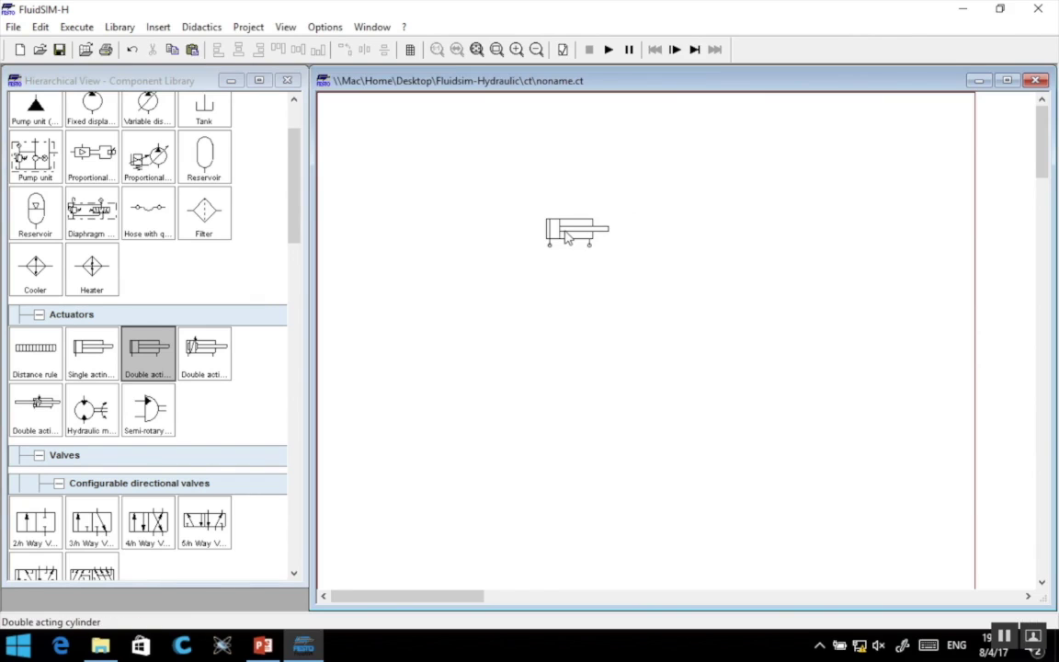
Step: Review the double acting cylinder's configuration settings, close them and open its properties again
{"action": "mouse_move", "coordinate": [567, 238]}
{"action": "double_click", "coordinate": [567, 237]}
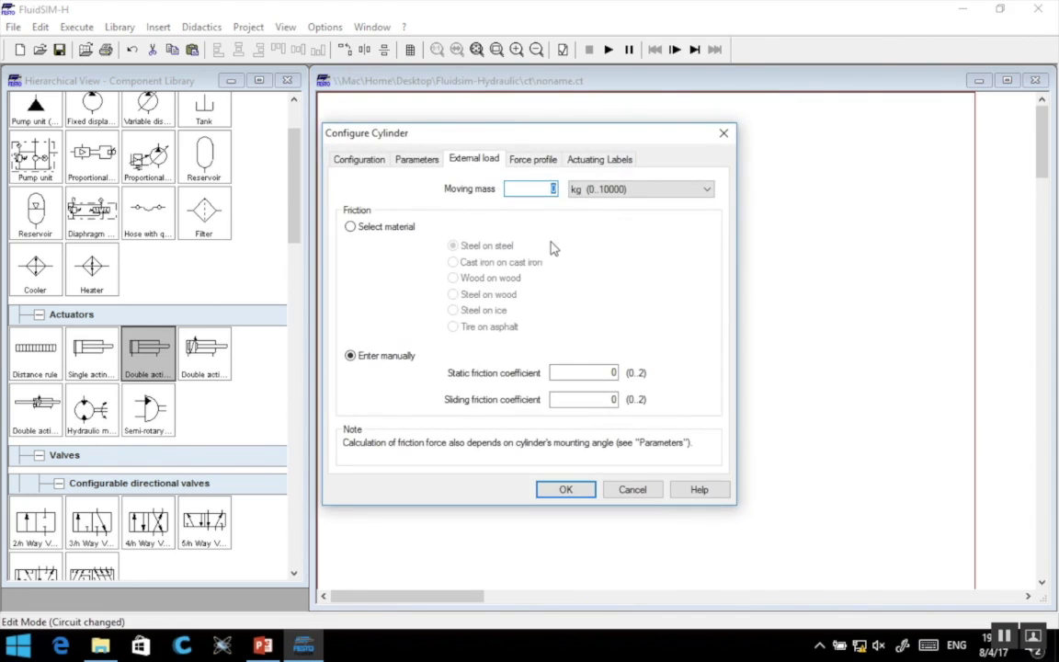
{"action": "left_click", "coordinate": [358, 160]}
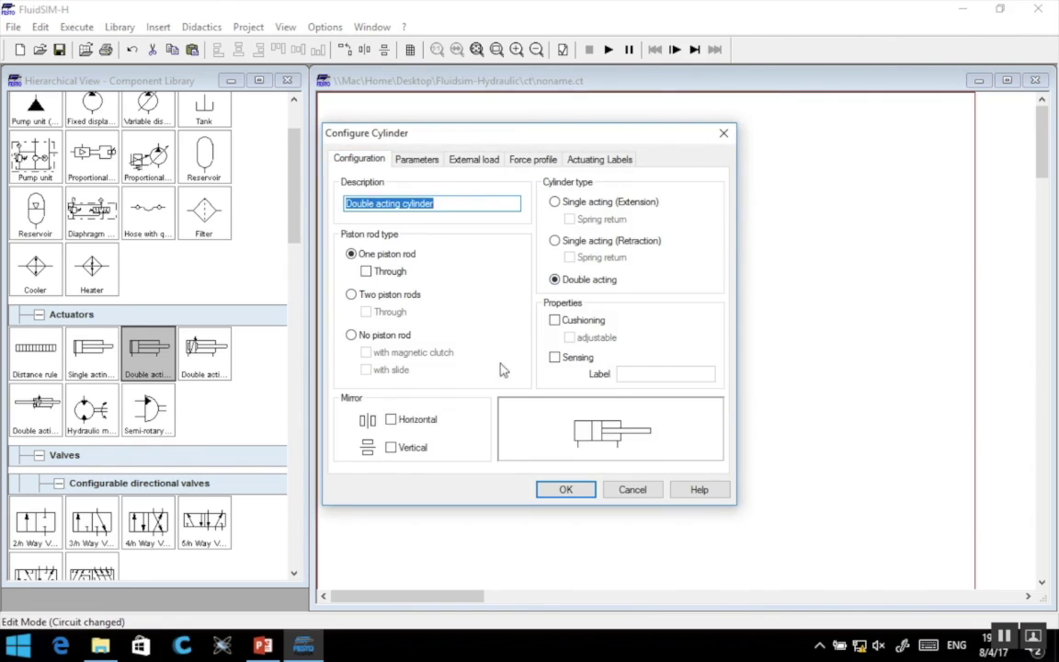
{"action": "key", "text": "Return"}
{"action": "right_click", "coordinate": [573, 241]}
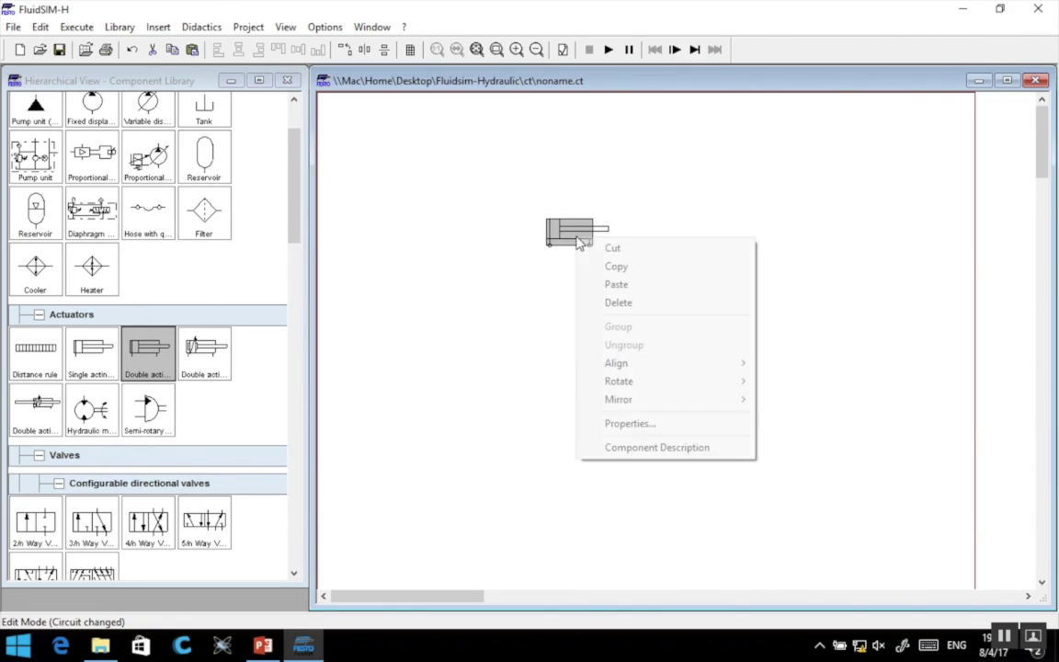
{"action": "left_click", "coordinate": [629, 424]}
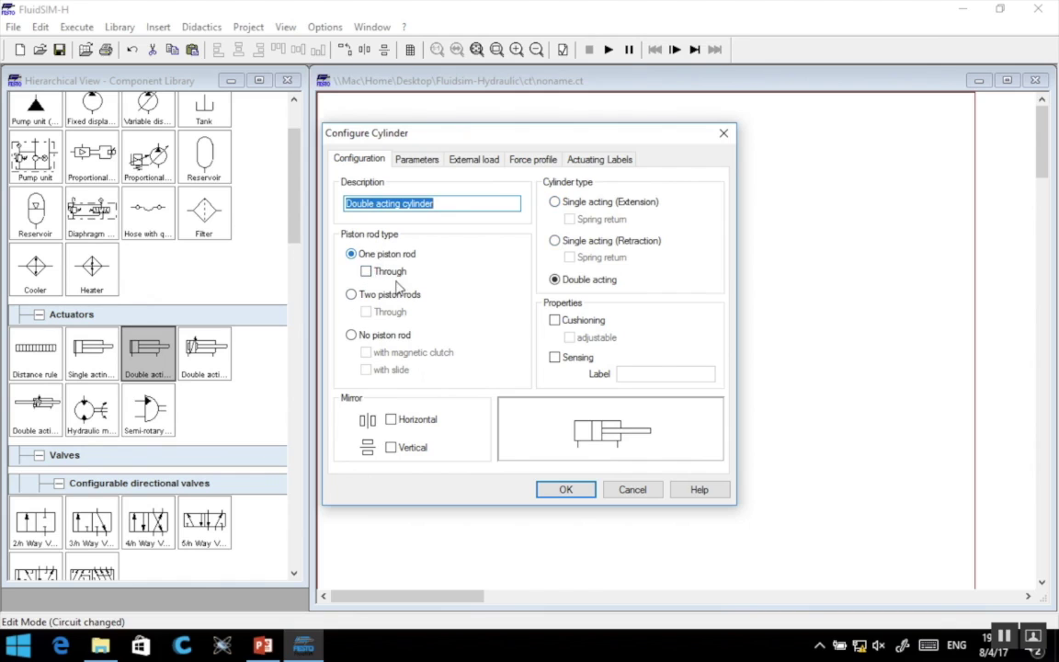
Step: Try the two-piston-rod and no-piston-rod types for the cylinder, and restore the one-piston-rod type
{"action": "left_click", "coordinate": [352, 295]}
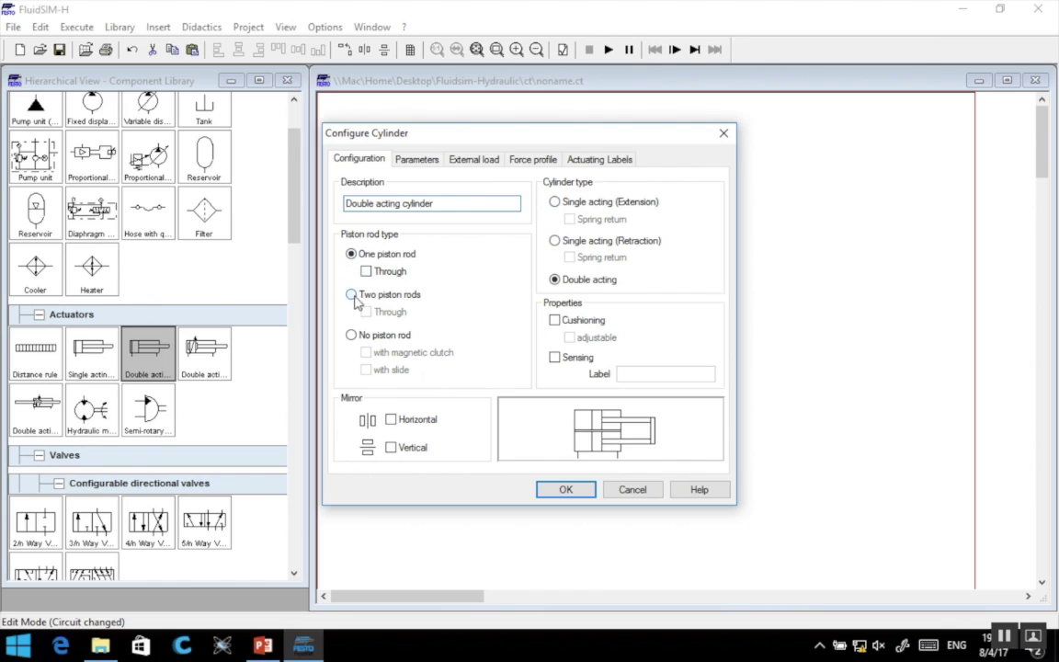
{"action": "left_click", "coordinate": [351, 335]}
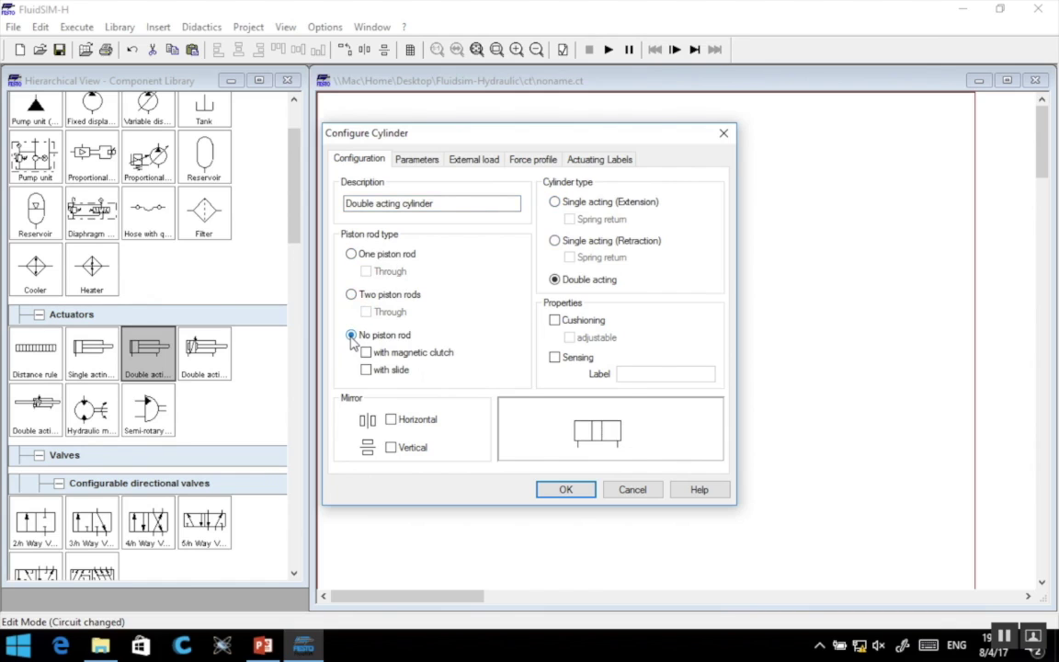
{"action": "left_click", "coordinate": [351, 254]}
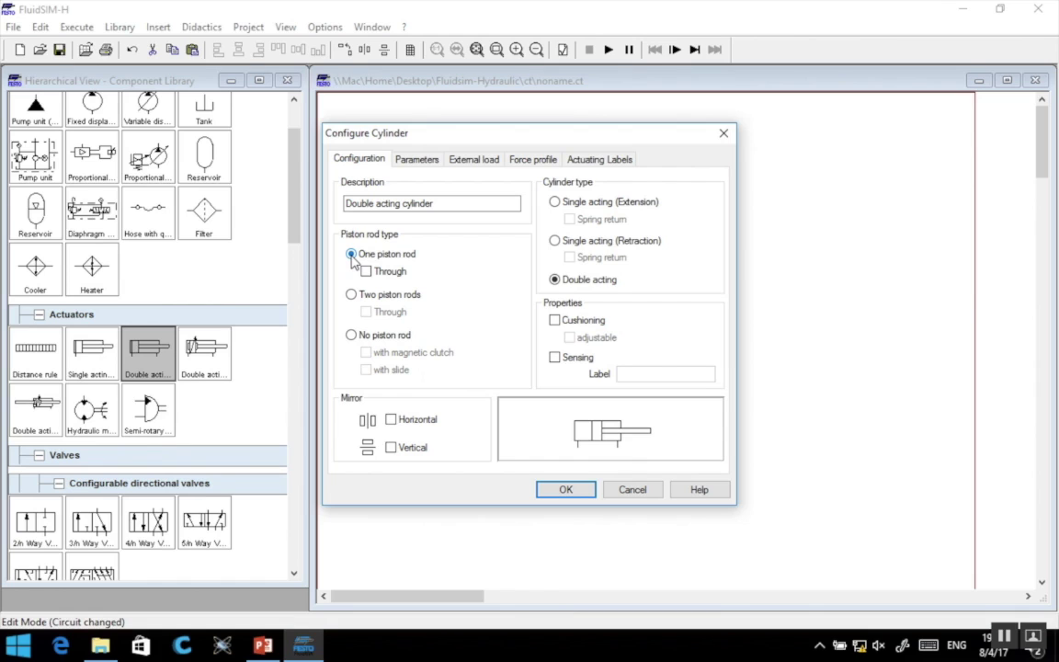
Step: Try the Cushioning and Sensing properties on the cylinder, and leave both disabled
{"action": "left_click", "coordinate": [554, 321]}
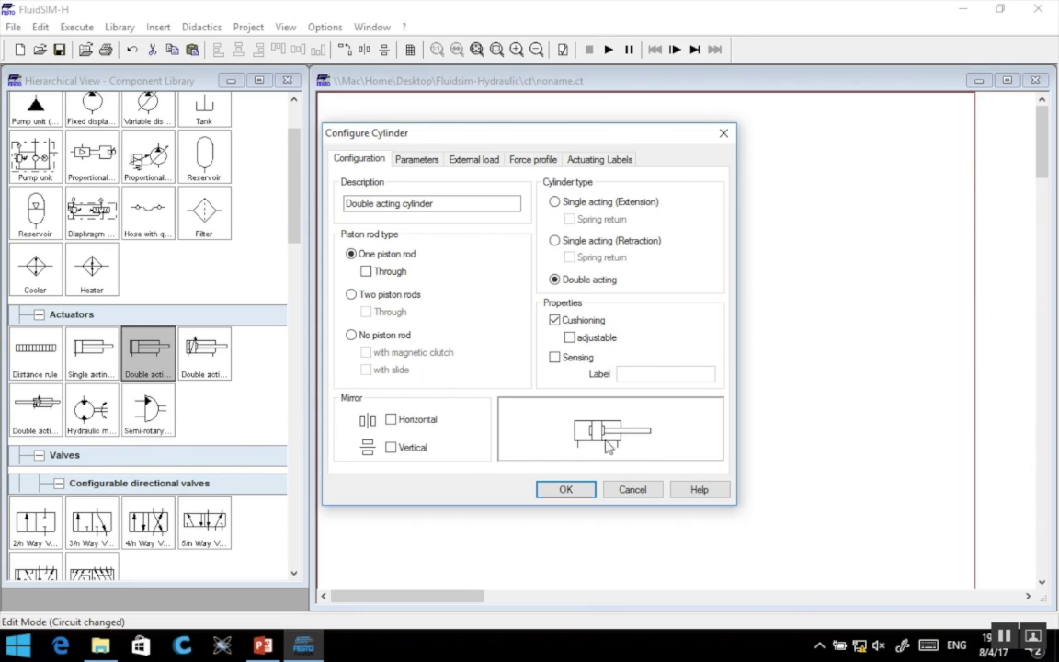
{"action": "left_click", "coordinate": [554, 321]}
{"action": "left_click", "coordinate": [554, 358]}
{"action": "left_click", "coordinate": [555, 358]}
{"action": "left_click", "coordinate": [554, 358]}
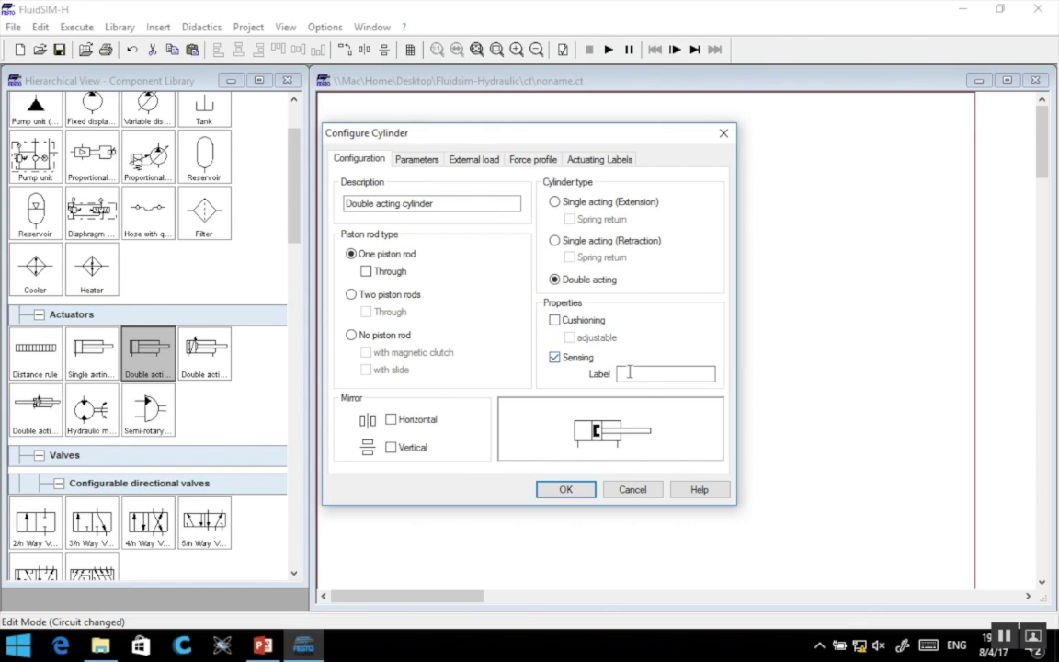
{"action": "left_click", "coordinate": [554, 358]}
Step: Review the double acting cylinder's parameters, accept its configuration, and move the cylinder slightly up in the drawing
{"action": "left_click", "coordinate": [436, 162]}
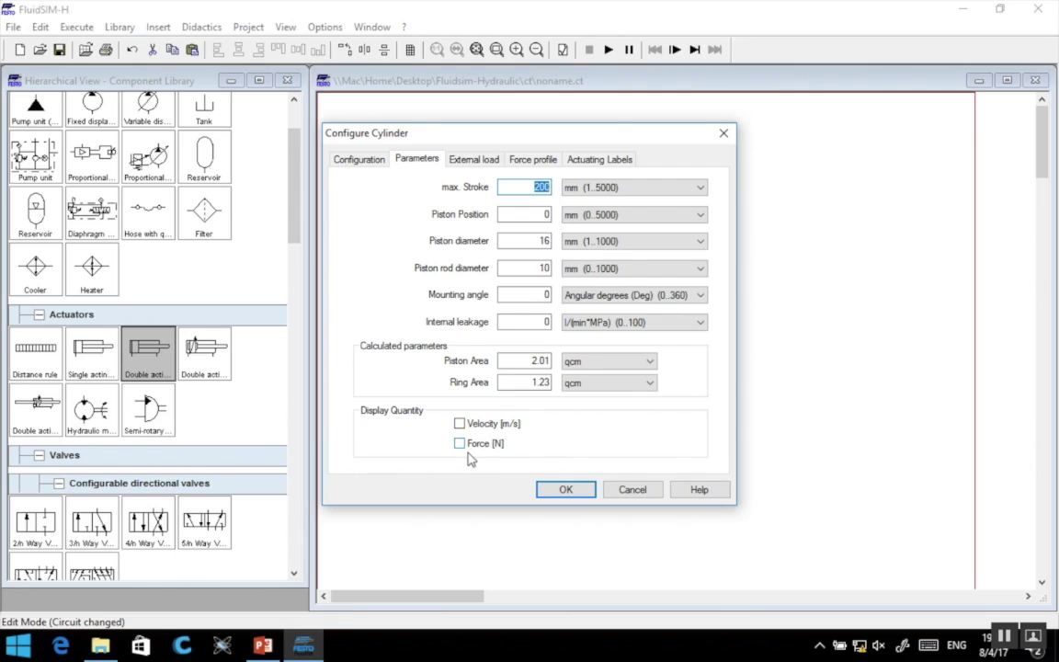
{"action": "left_click", "coordinate": [365, 161]}
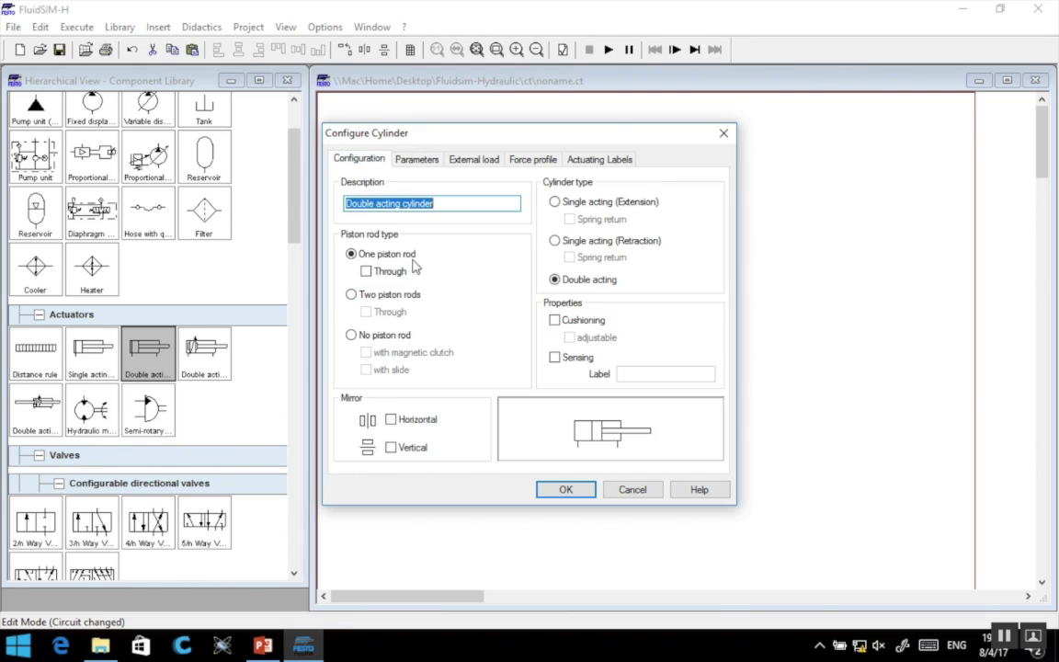
{"action": "left_click", "coordinate": [568, 492]}
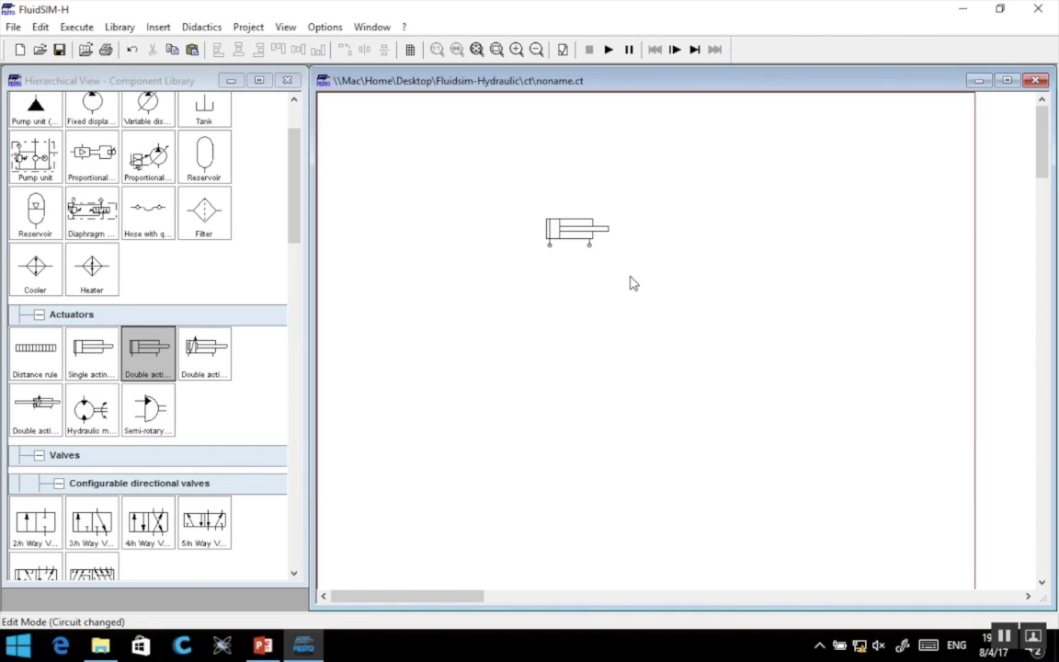
{"action": "left_click_drag", "start_coordinate": [566, 244], "coordinate": [574, 235]}
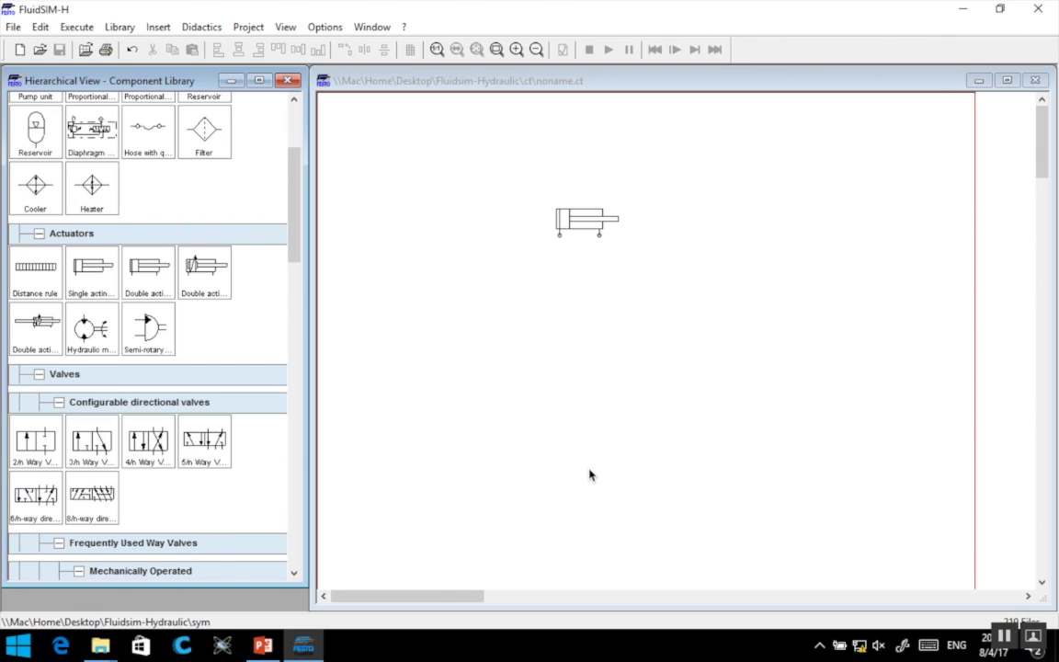
Step: Place a 4/n Way Valve below the cylinder, open its configuration and compare it with the symbol in the drawing
{"action": "left_click_drag", "start_coordinate": [148, 440], "coordinate": [599, 375]}
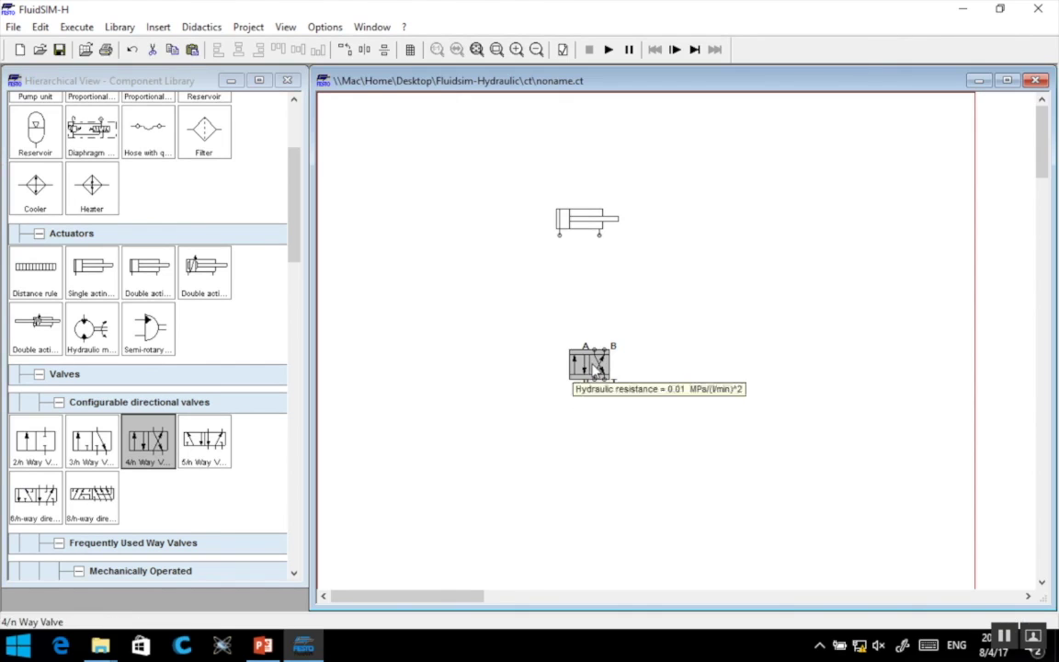
{"action": "double_click", "coordinate": [596, 369]}
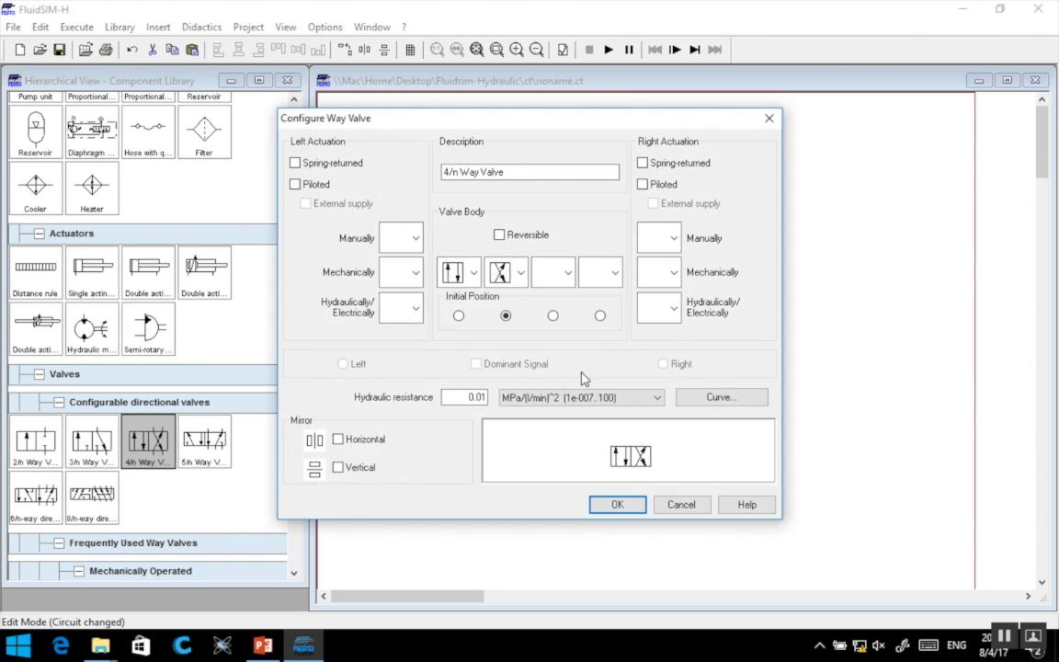
{"action": "left_click_drag", "start_coordinate": [469, 119], "coordinate": [224, 100]}
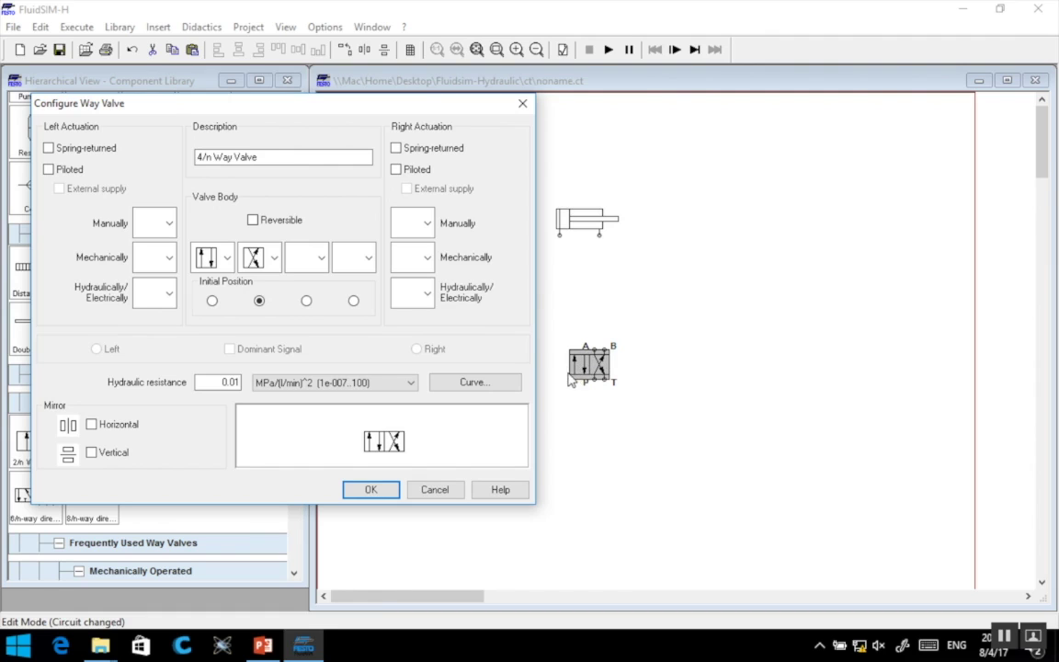
{"action": "left_click_drag", "start_coordinate": [323, 107], "coordinate": [551, 106]}
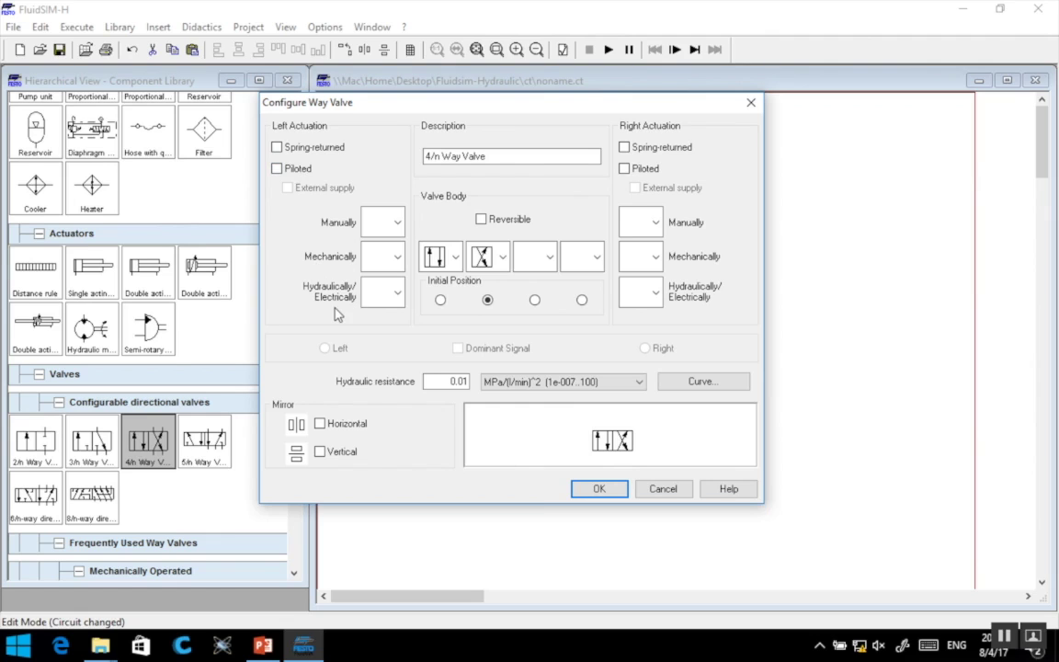
Step: Examine the manual, mechanical and hydraulic/electrical options available for the valve's left actuation
{"action": "left_click", "coordinate": [397, 222]}
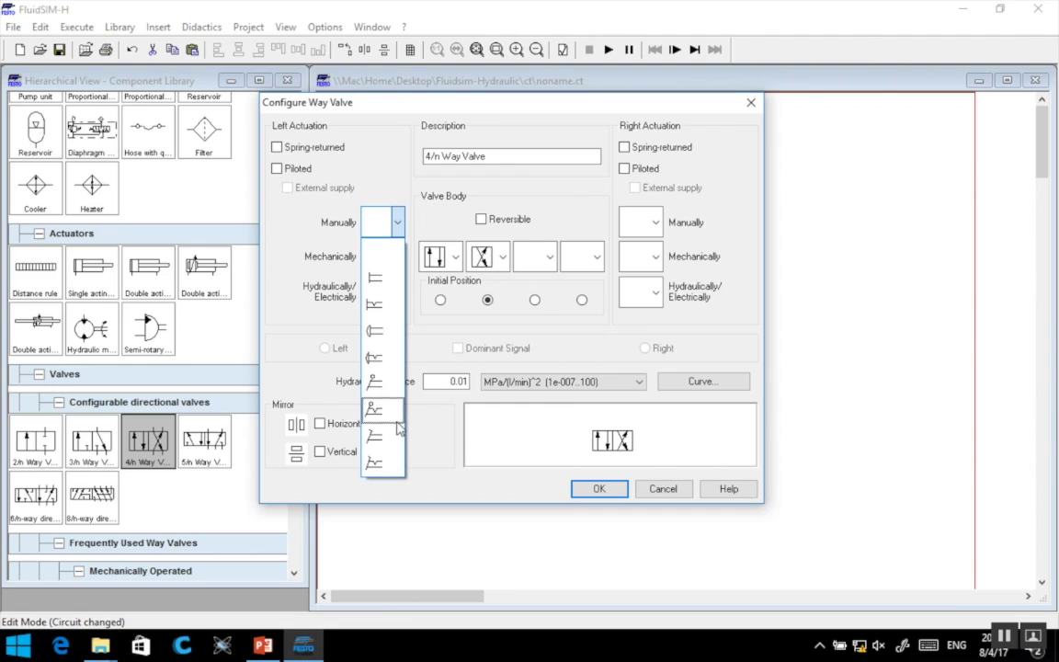
{"action": "left_click", "coordinate": [287, 246]}
{"action": "left_click", "coordinate": [388, 261]}
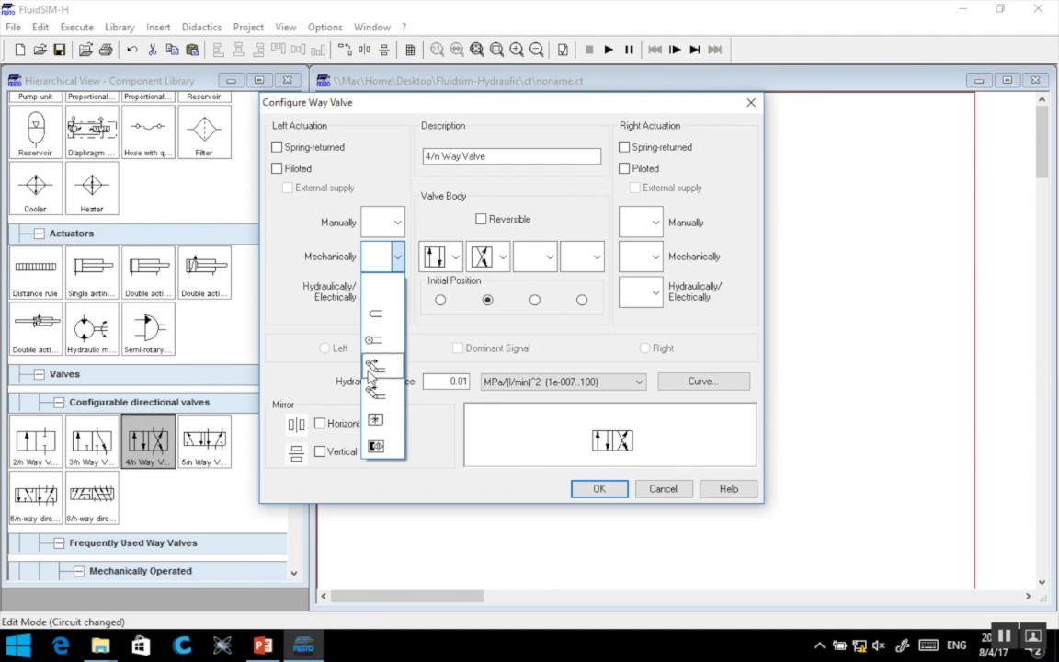
{"action": "left_click", "coordinate": [279, 296]}
{"action": "left_click", "coordinate": [396, 292]}
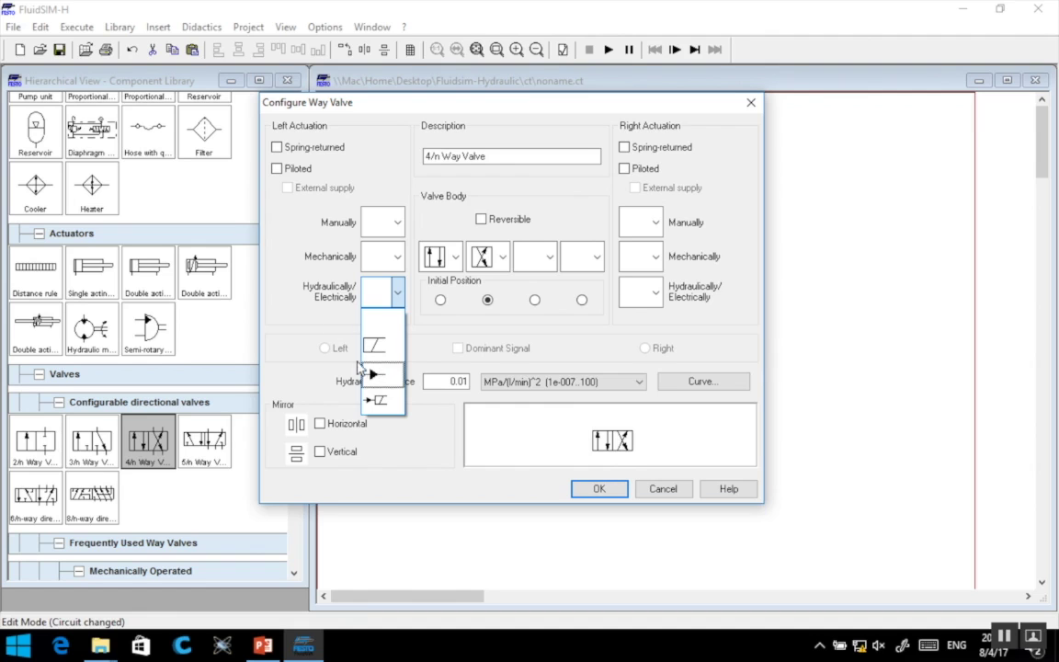
{"action": "left_click", "coordinate": [307, 288]}
Step: Give the 4/n way valve the basic manual actuation on its left side and make its right side spring-returned
{"action": "left_click", "coordinate": [392, 225]}
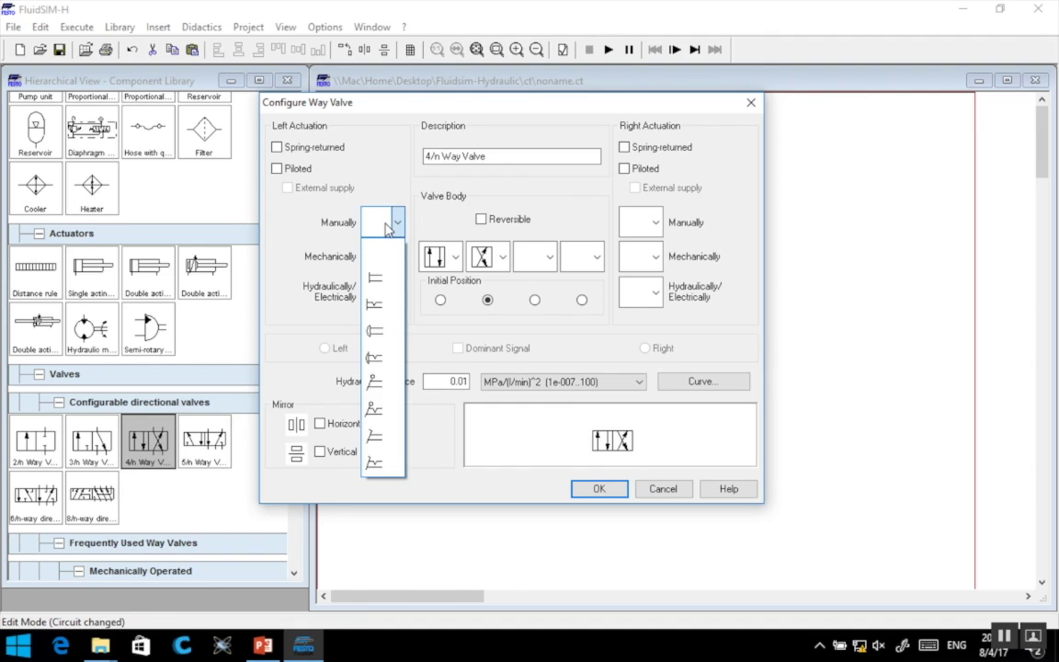
{"action": "left_click", "coordinate": [377, 278]}
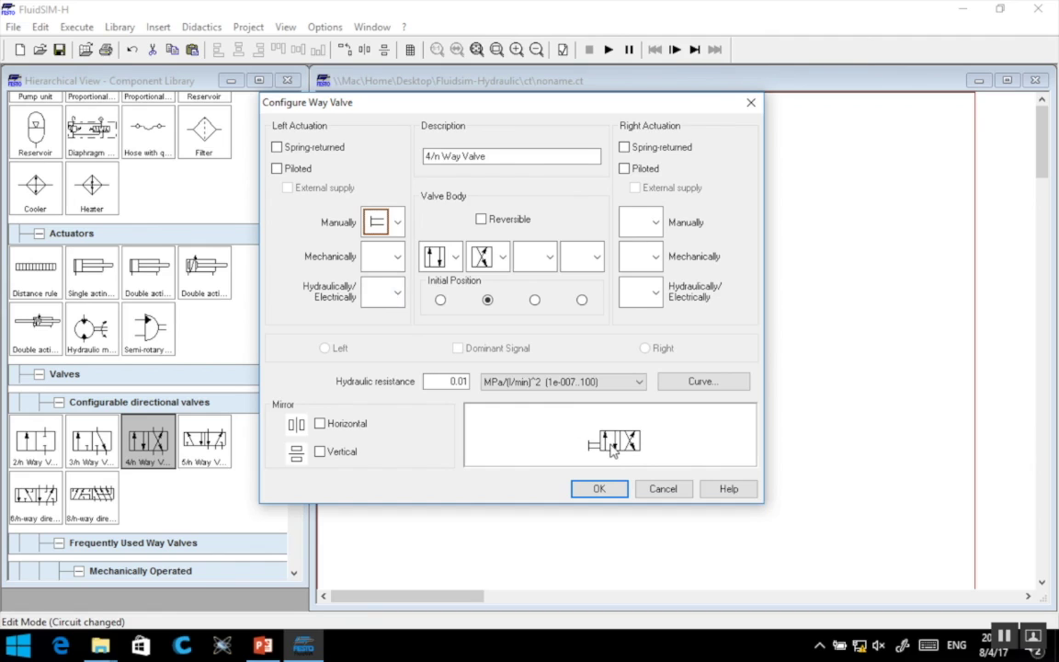
{"action": "left_click", "coordinate": [655, 222]}
{"action": "left_click", "coordinate": [653, 223]}
{"action": "left_click", "coordinate": [655, 258]}
{"action": "left_click", "coordinate": [656, 264]}
{"action": "left_click", "coordinate": [655, 293]}
{"action": "left_click", "coordinate": [656, 292]}
{"action": "left_click", "coordinate": [626, 148]}
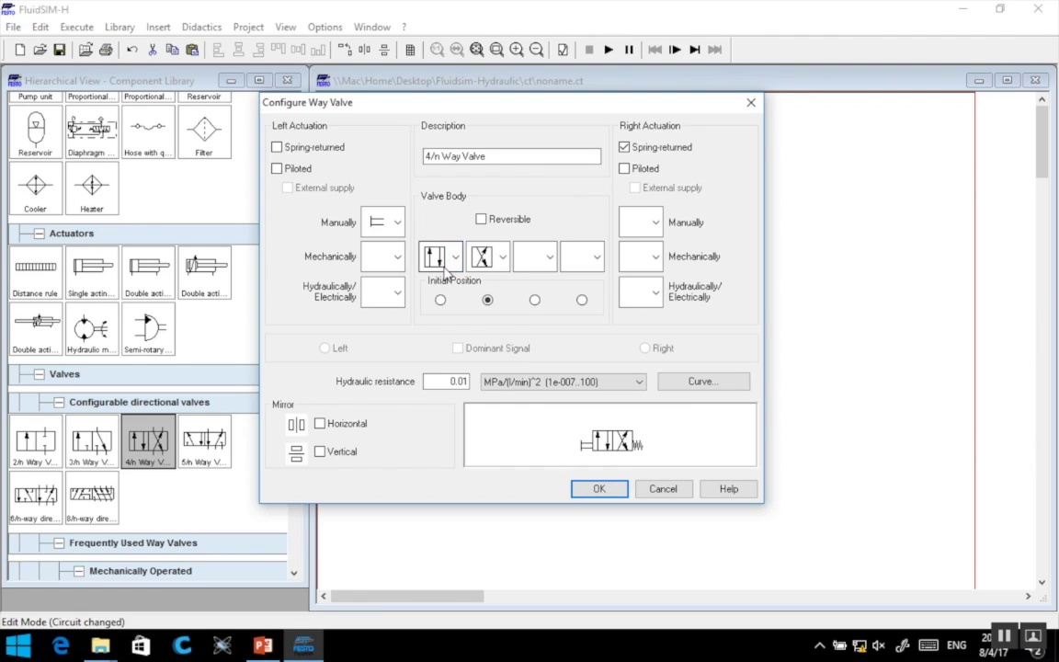
Step: Try horizontal mirroring on the way valve, restore the unmirrored symbol with the second initial position, and accept the configuration
{"action": "left_click", "coordinate": [441, 301]}
{"action": "left_click", "coordinate": [321, 425]}
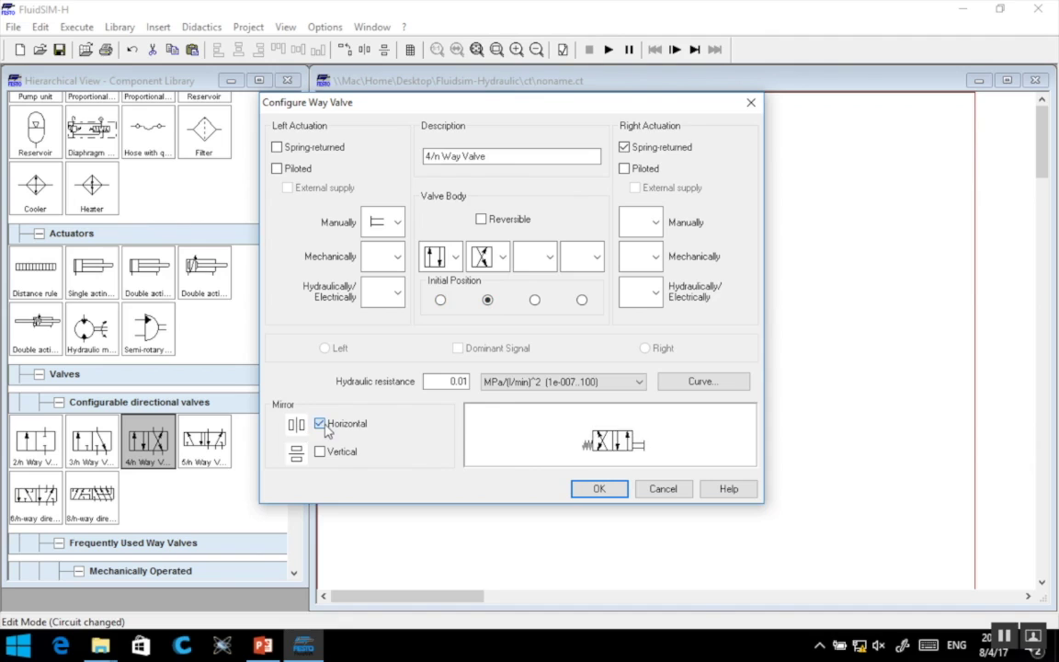
{"action": "left_click", "coordinate": [319, 424]}
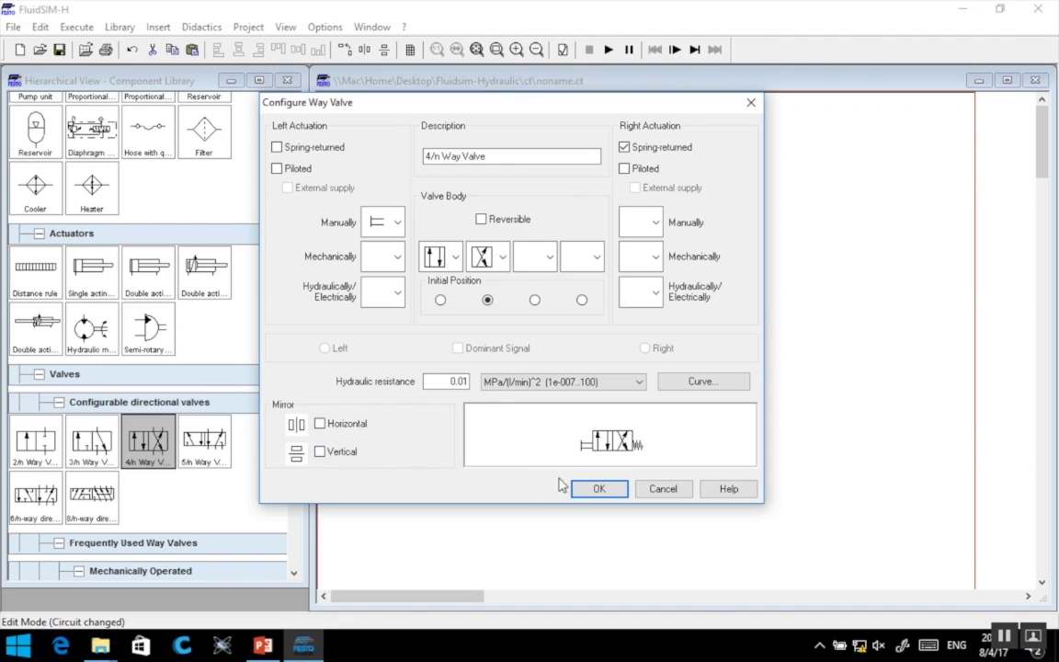
{"action": "left_click", "coordinate": [598, 489]}
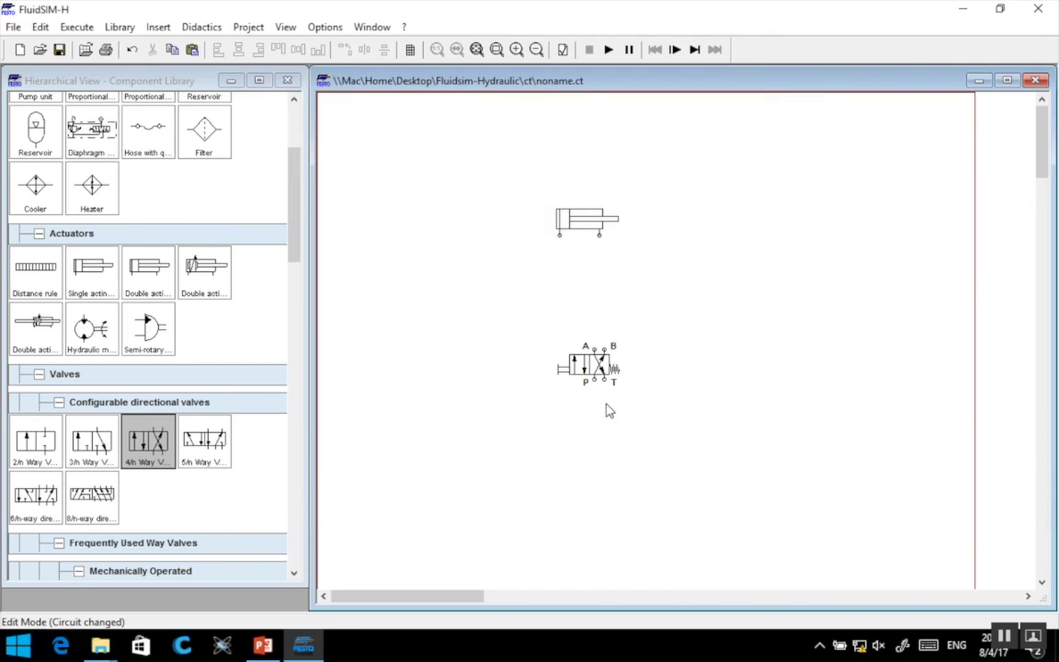
Step: Delete both the double acting cylinder and the way valve from the drawing
{"action": "left_click_drag", "start_coordinate": [493, 427], "coordinate": [694, 180]}
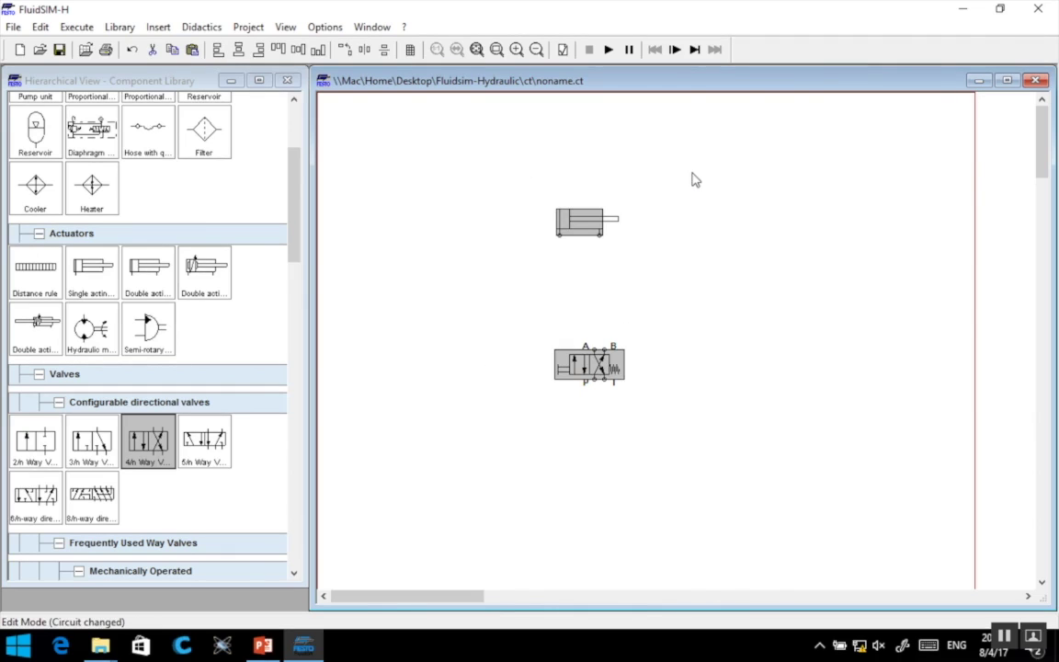
{"action": "key", "text": "Delete"}
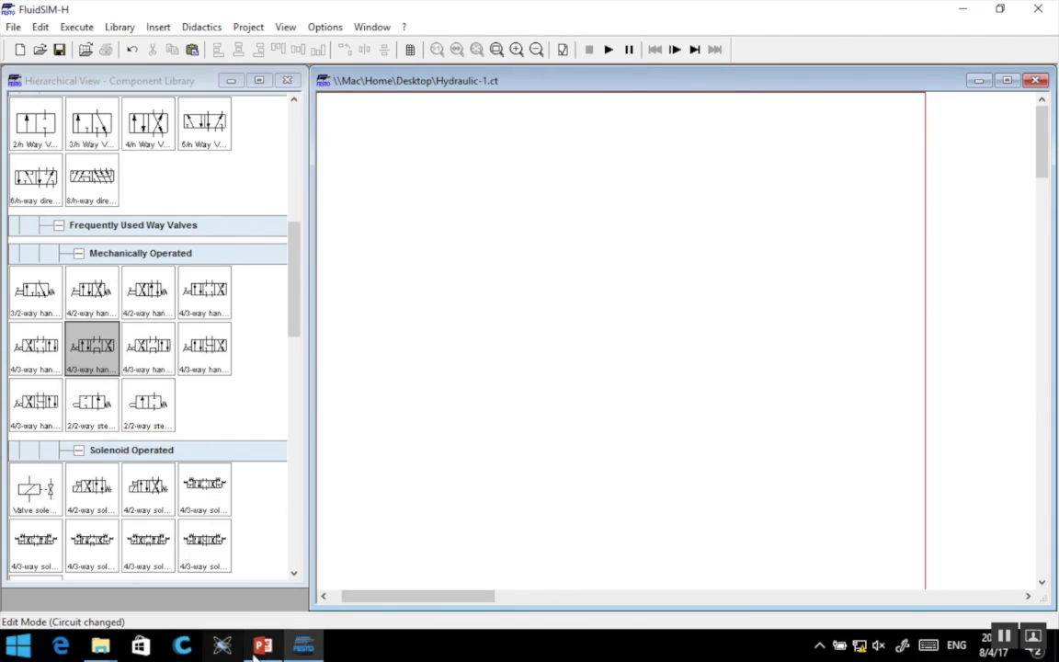
Step: Check the stopped-cylinder circuit in the PowerPoint slide, and place a pump unit in the lower middle of the Hydraulic-1.ct drawing in FluidSIM-H
{"action": "left_click", "coordinate": [263, 645]}
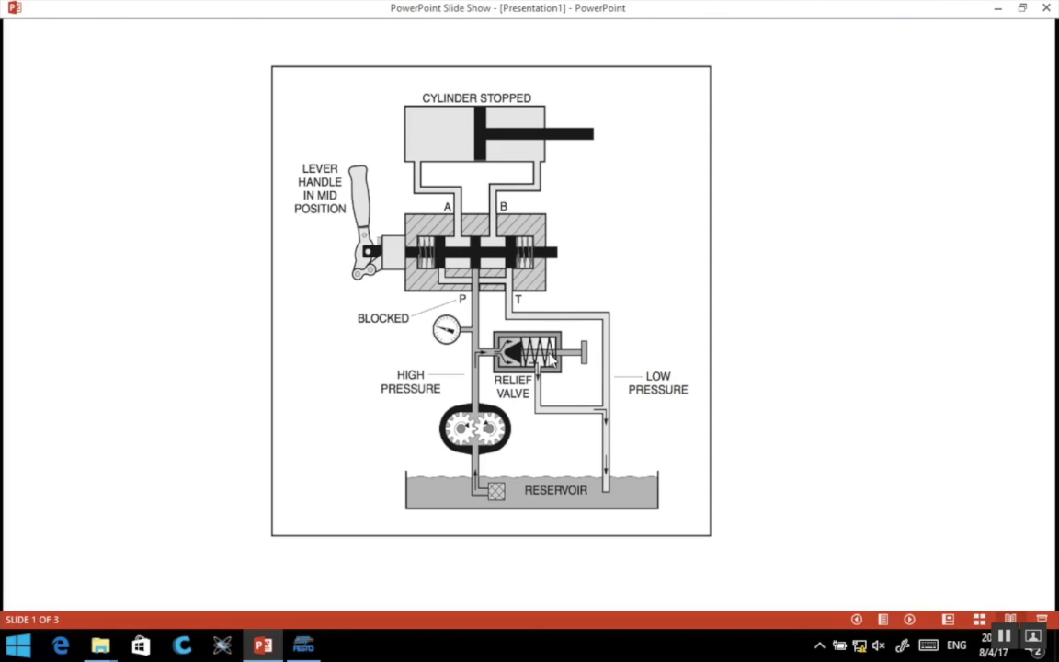
{"action": "left_click", "coordinate": [304, 644]}
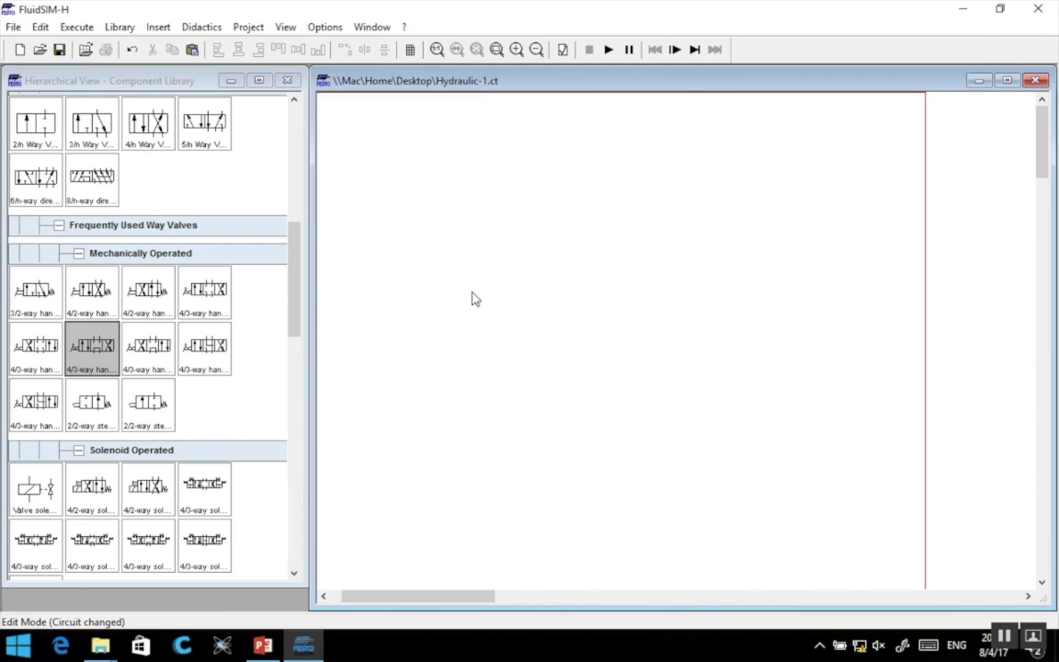
{"action": "left_click", "coordinate": [291, 280]}
{"action": "left_click_drag", "start_coordinate": [291, 280], "coordinate": [291, 154]}
{"action": "left_click_drag", "start_coordinate": [55, 263], "coordinate": [587, 503]}
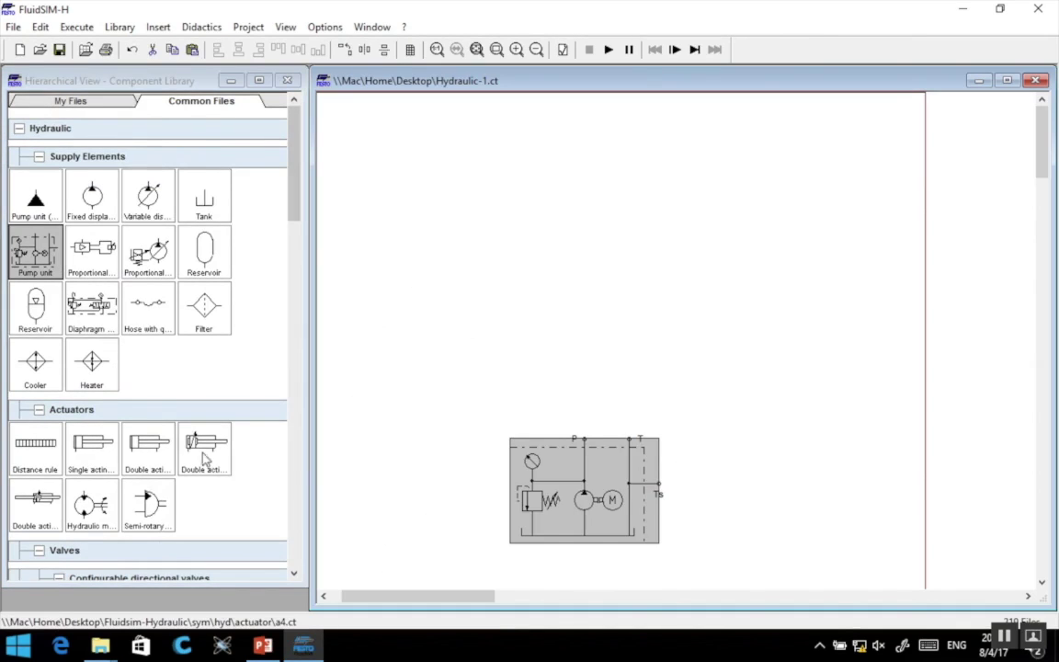
Step: Place a double acting cylinder above the pump unit and a 4/3-way hand-lever valve with bypass position between them
{"action": "left_click_drag", "start_coordinate": [170, 440], "coordinate": [598, 197]}
{"action": "left_click_drag", "start_coordinate": [292, 182], "coordinate": [289, 296]}
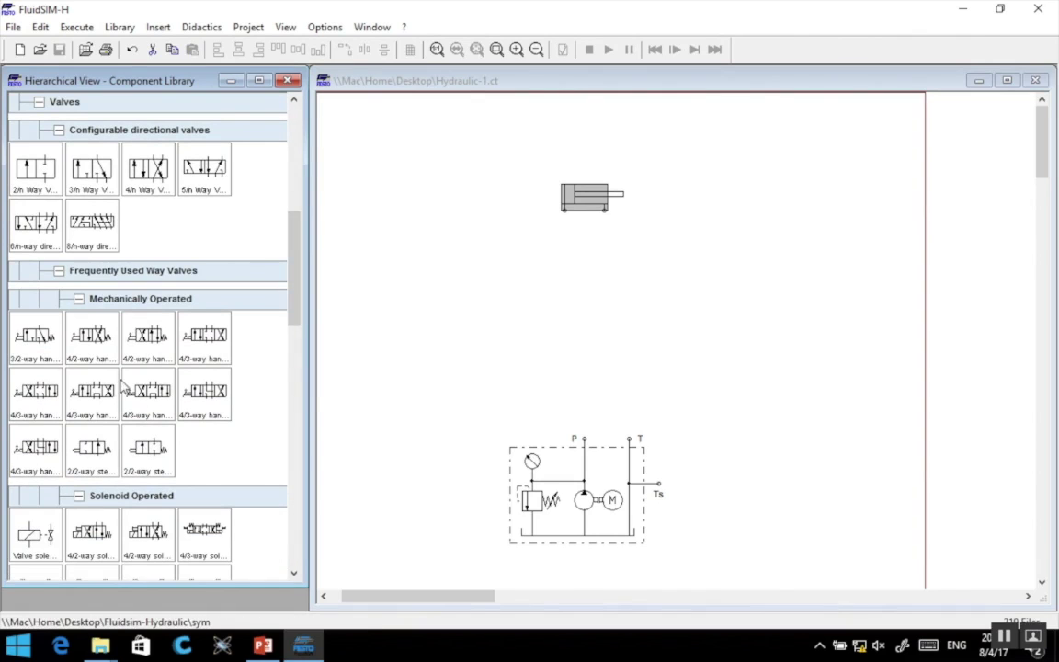
{"action": "left_click_drag", "start_coordinate": [86, 398], "coordinate": [598, 317]}
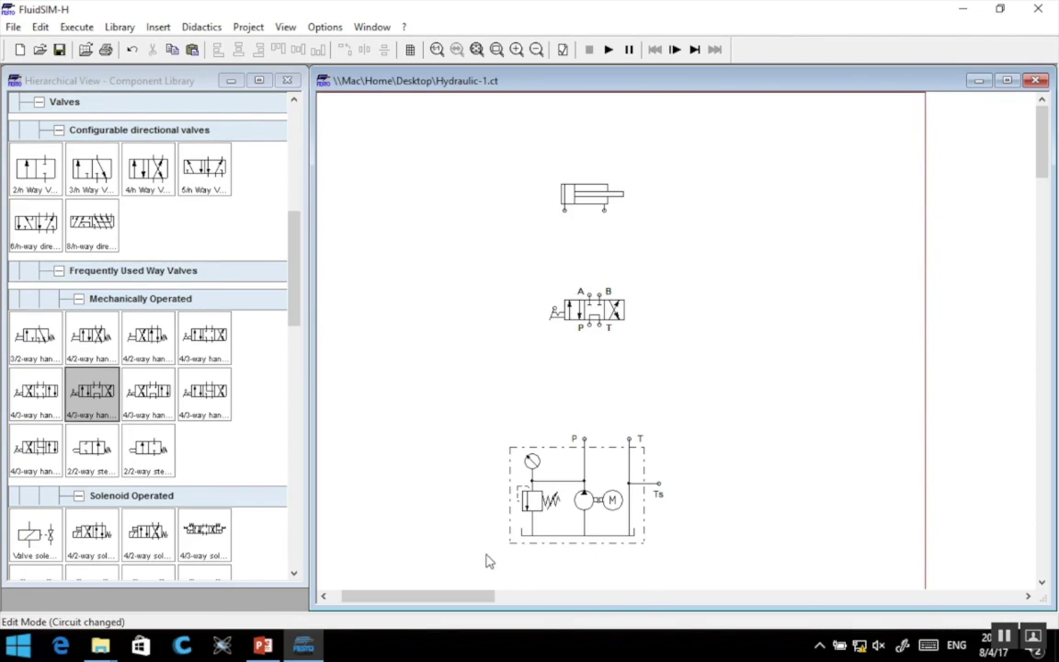
Step: Move the pump unit up and the cylinder down closer to the valve, and align all three components on a common vertical centre line
{"action": "left_click_drag", "start_coordinate": [471, 555], "coordinate": [643, 193]}
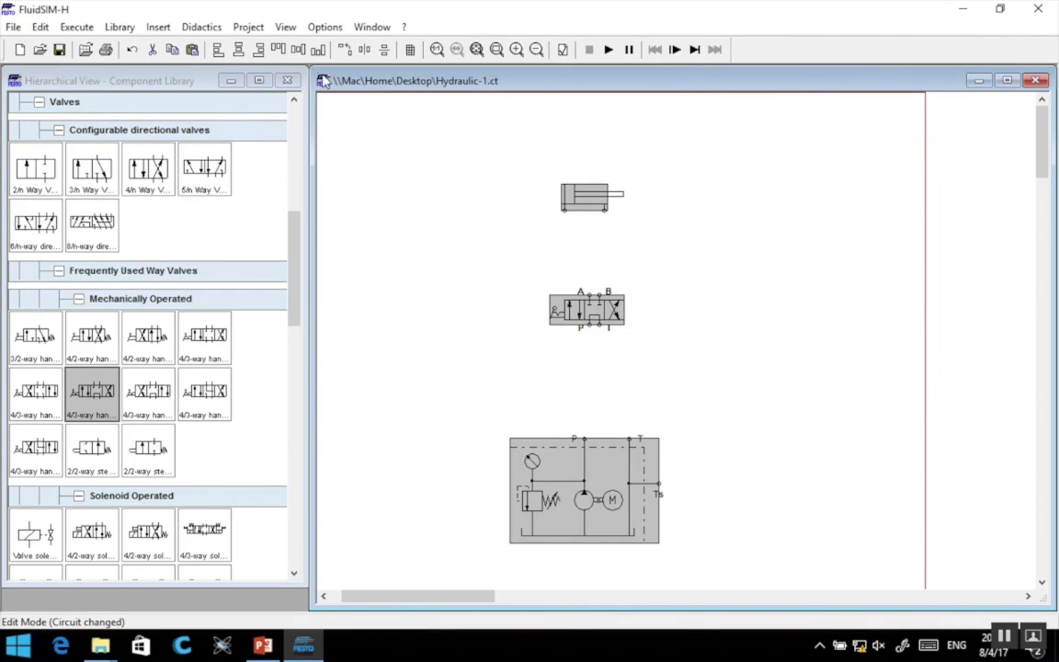
{"action": "left_click", "coordinate": [475, 233]}
{"action": "left_click_drag", "start_coordinate": [563, 474], "coordinate": [562, 430]}
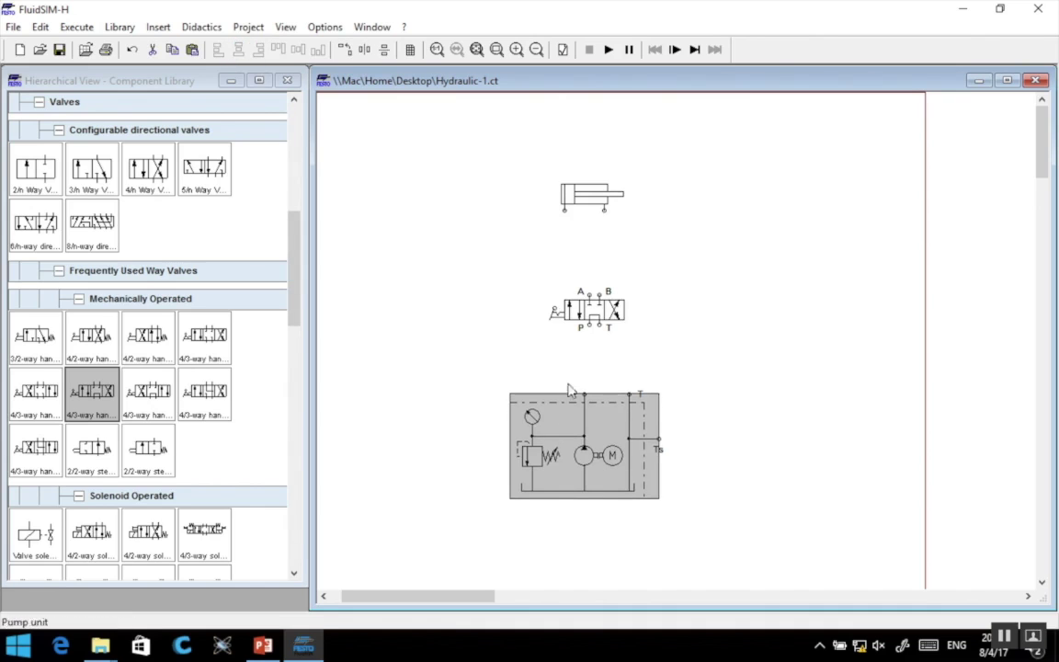
{"action": "left_click", "coordinate": [516, 177]}
{"action": "left_click_drag", "start_coordinate": [576, 198], "coordinate": [581, 217]}
{"action": "left_click", "coordinate": [515, 195]}
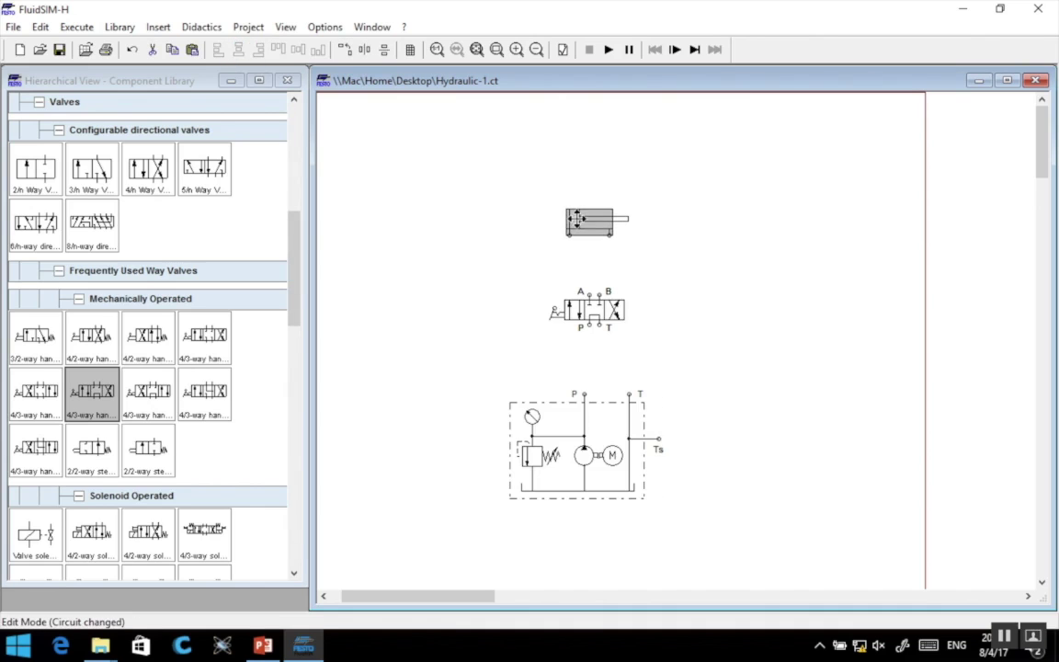
{"action": "left_click_drag", "start_coordinate": [445, 522], "coordinate": [682, 193]}
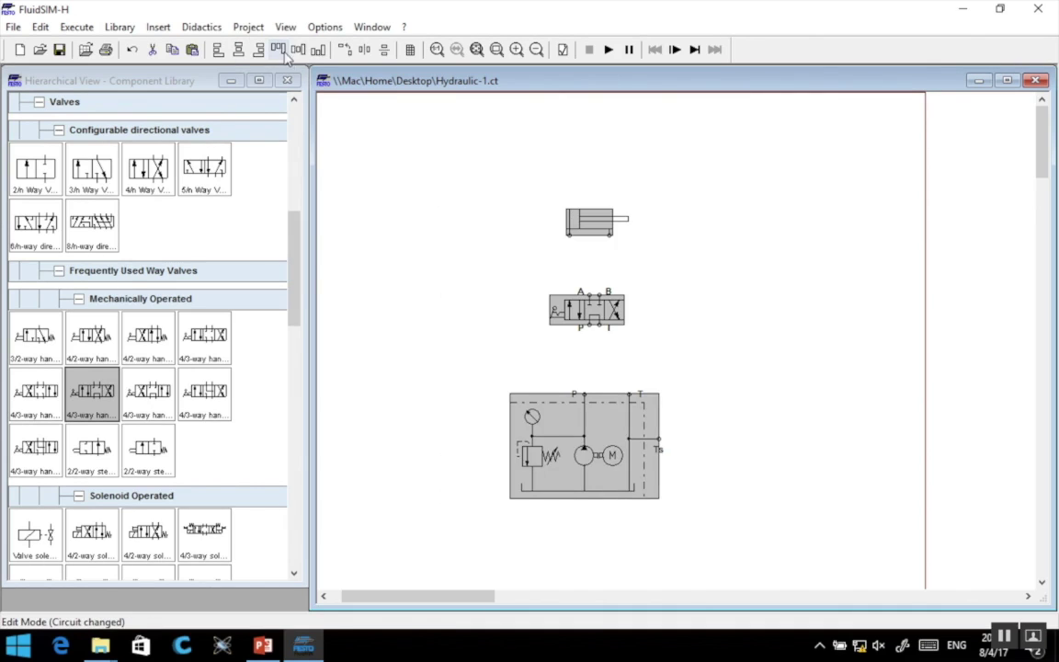
{"action": "left_click", "coordinate": [218, 49]}
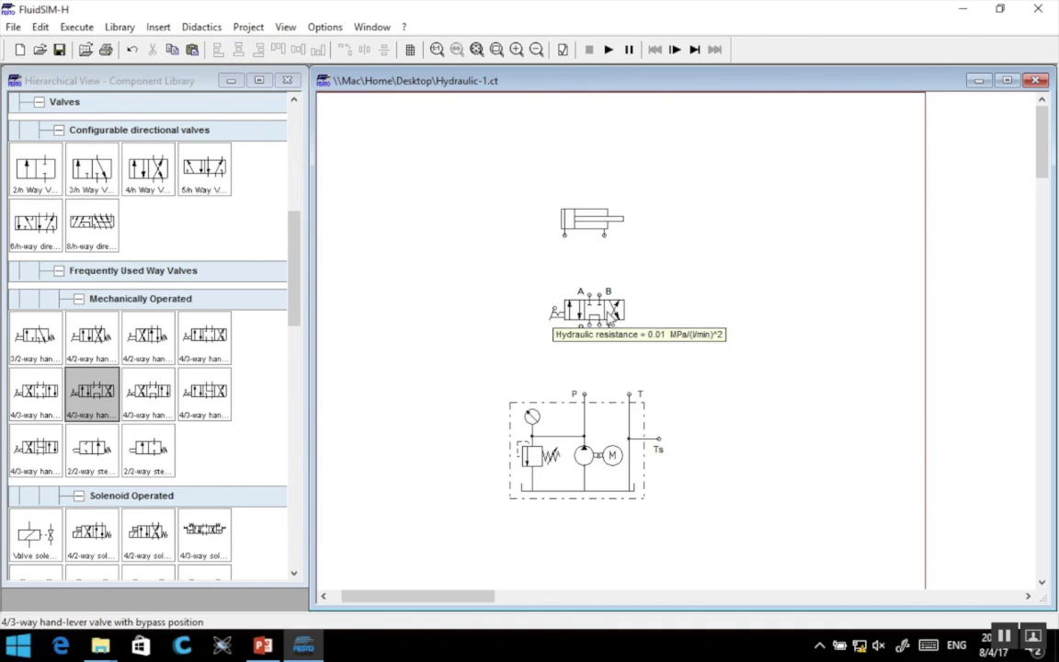
Step: Configure the 4/3-way valve with a fully blocked middle position and a spring-returned left side
{"action": "double_click", "coordinate": [551, 299]}
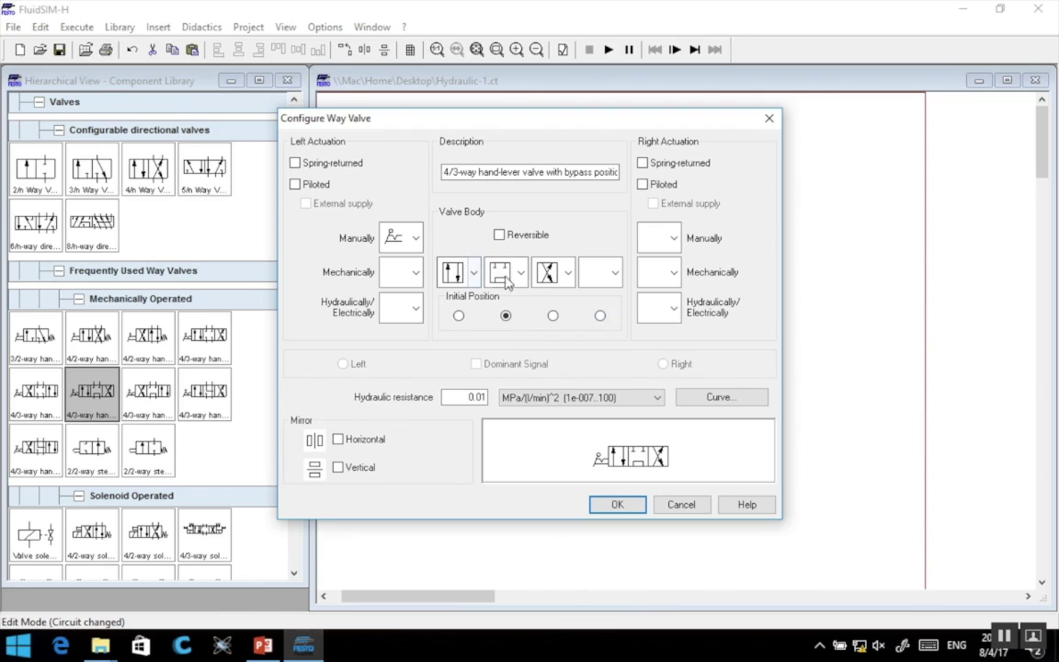
{"action": "left_click", "coordinate": [502, 271]}
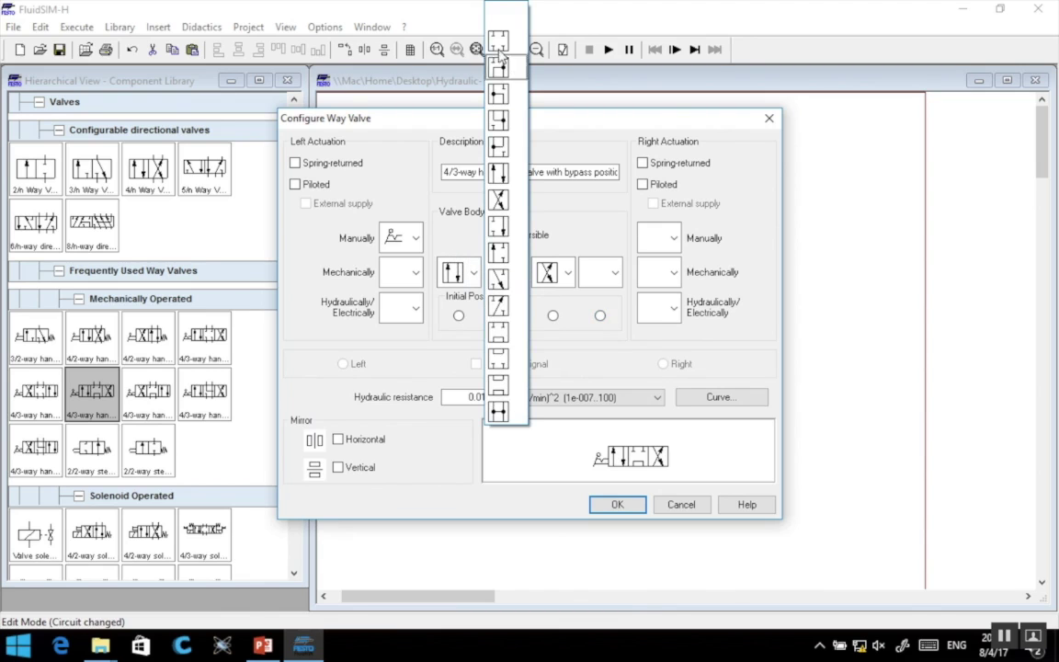
{"action": "left_click", "coordinate": [497, 41]}
{"action": "left_click", "coordinate": [320, 165]}
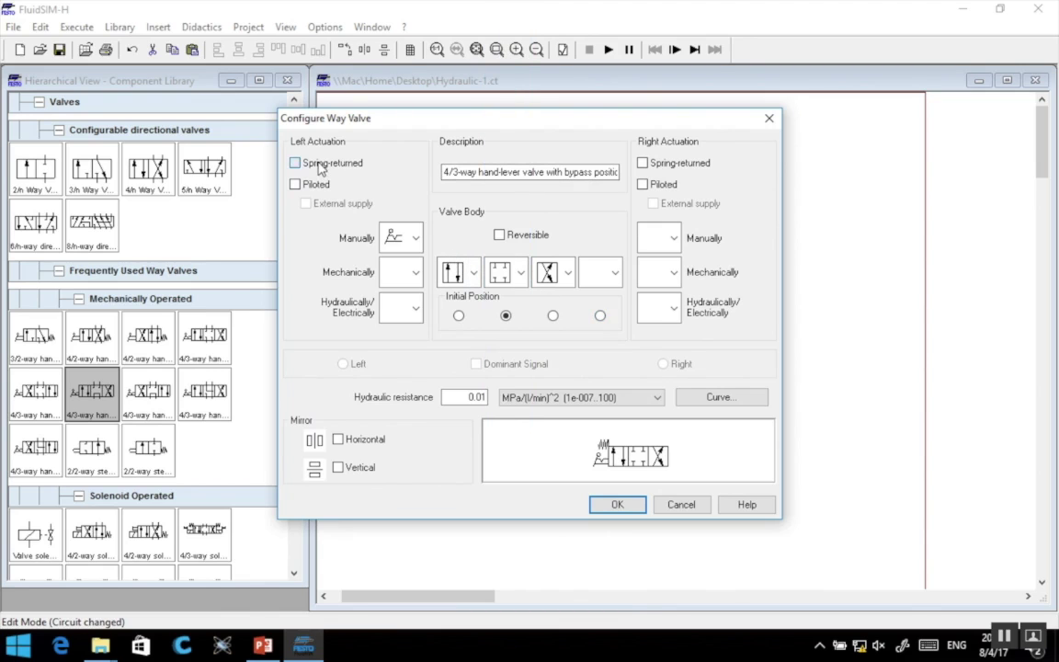
Step: Set the valve's left and right manual actuation to the plain lever without detent
{"action": "left_click", "coordinate": [416, 237]}
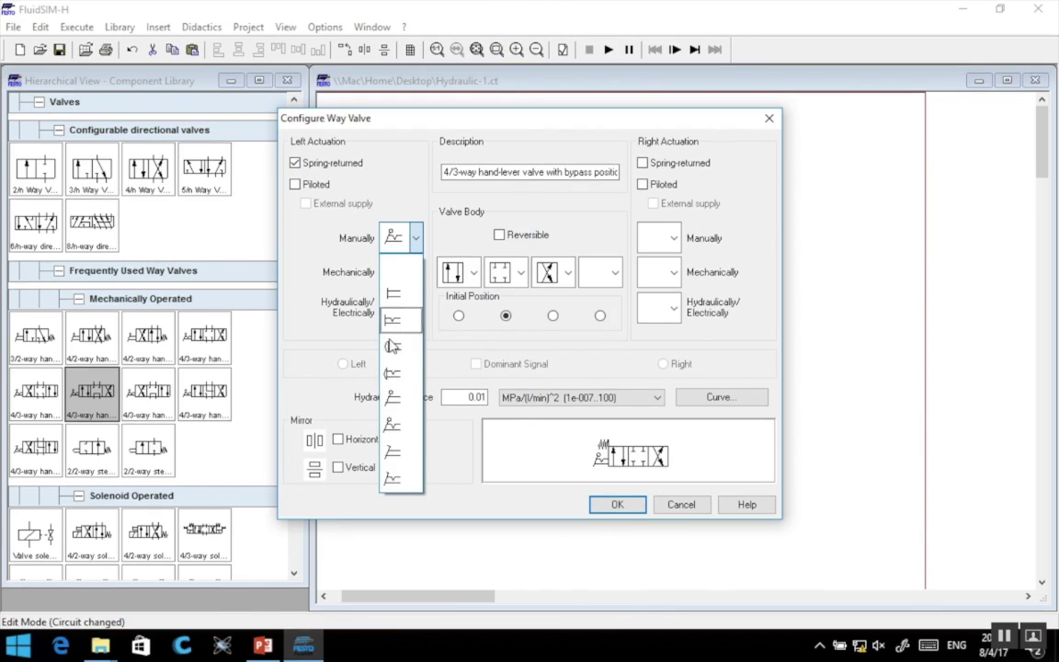
{"action": "left_click", "coordinate": [395, 400]}
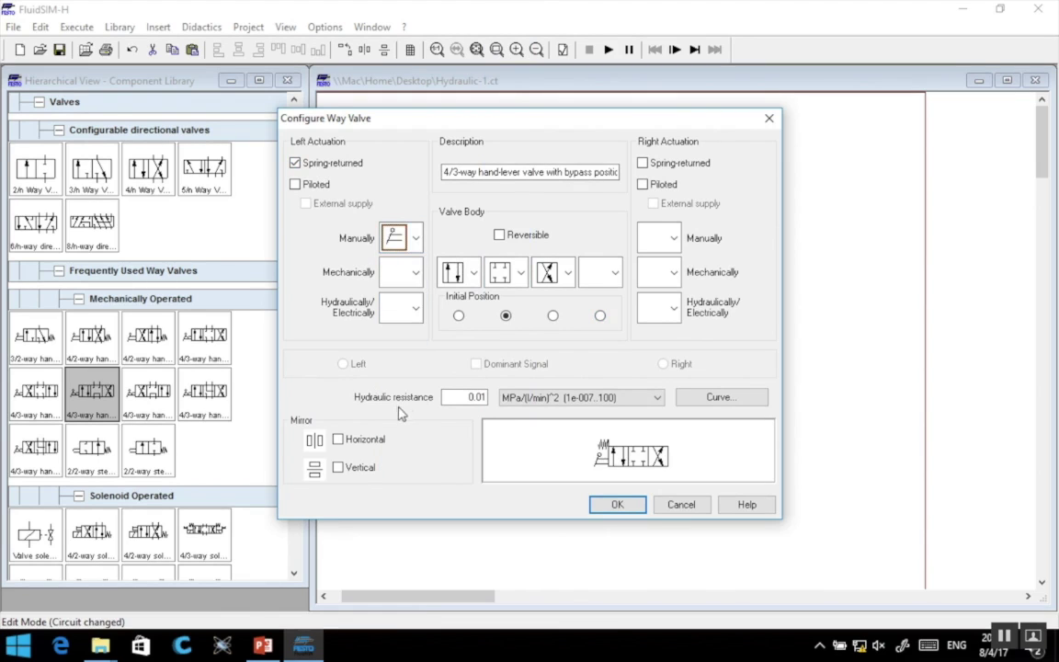
{"action": "left_click", "coordinate": [674, 238]}
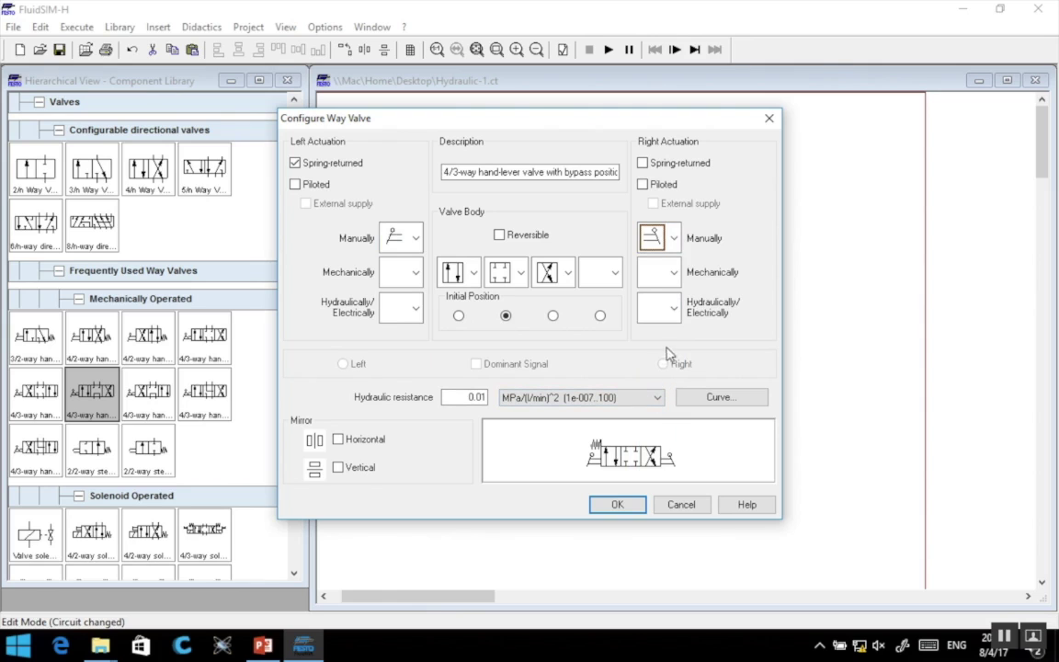
Step: Make the 4/3-way valve's right actuation spring-returned and apply the valve configuration
{"action": "left_click", "coordinate": [642, 162]}
{"action": "left_click", "coordinate": [618, 505]}
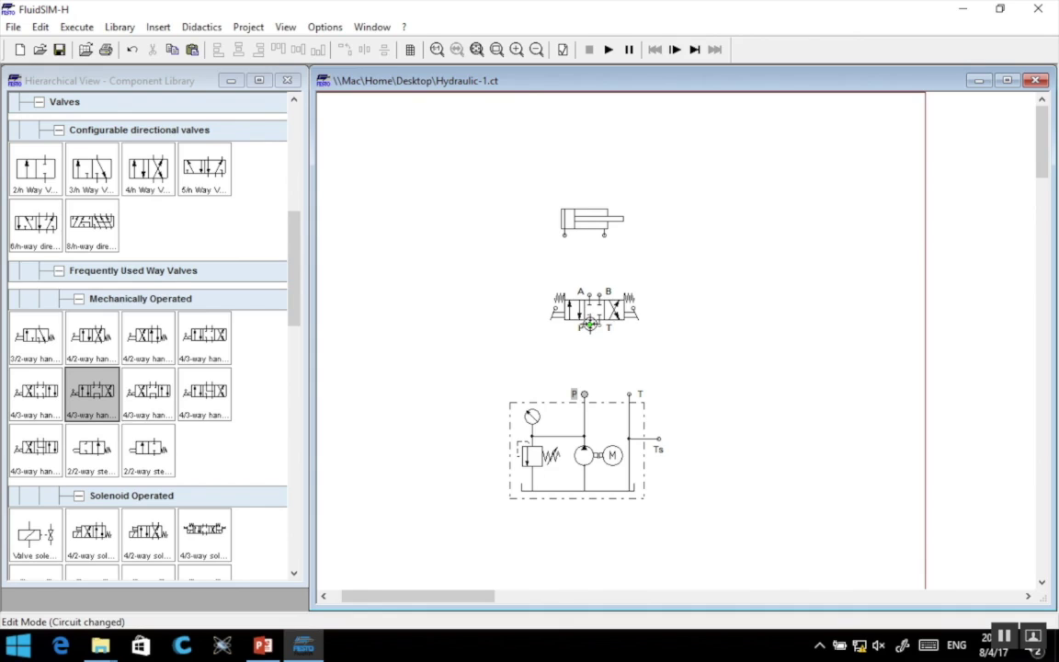
Step: Connect valve ports P and T to the pump unit's P and T, and ports A and B to the cylinder's two ports
{"action": "left_click_drag", "start_coordinate": [589, 324], "coordinate": [584, 393]}
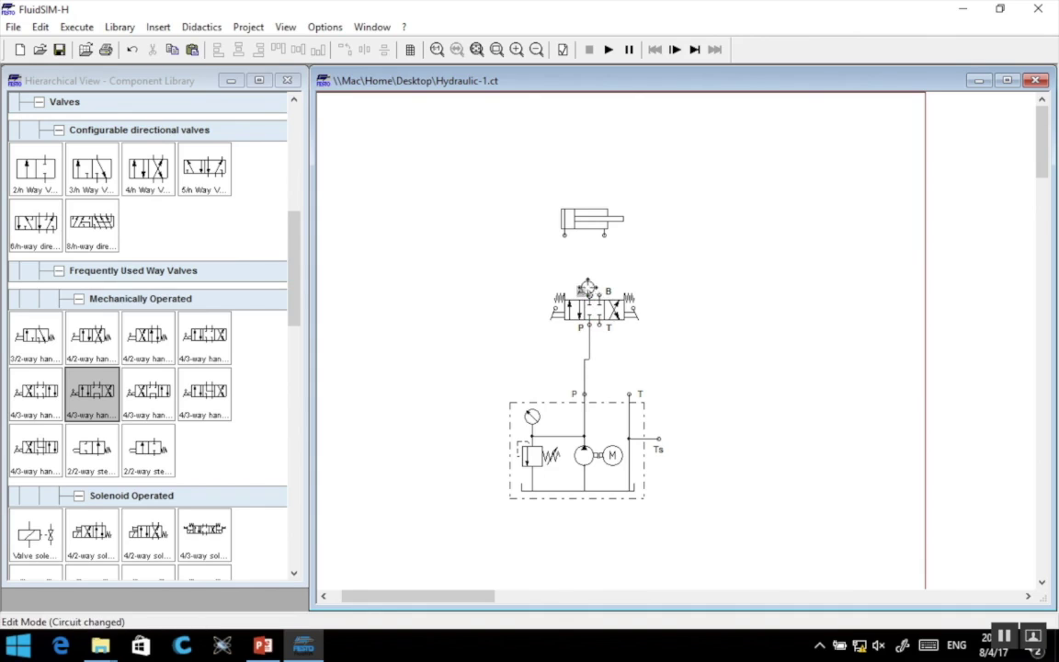
{"action": "left_click_drag", "start_coordinate": [564, 236], "coordinate": [604, 236]}
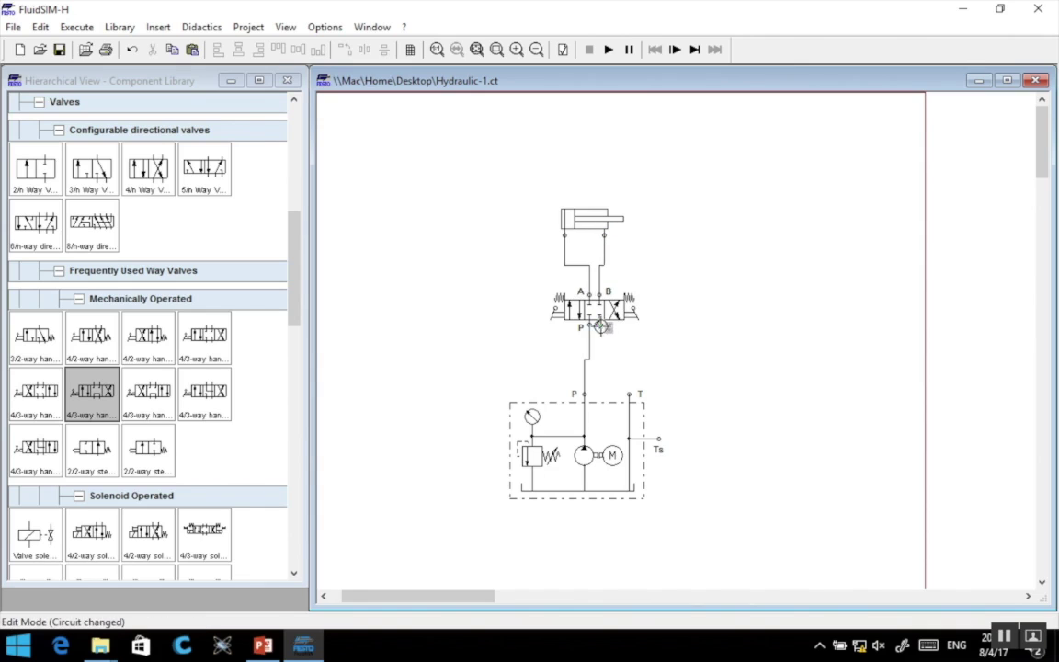
{"action": "left_click_drag", "start_coordinate": [627, 393], "coordinate": [607, 327]}
Step: Simulate the circuit despite the open connection, operate and release the valve's left lever and right lever in turn, and stop the simulation
{"action": "mouse_move", "coordinate": [635, 478]}
{"action": "mouse_move", "coordinate": [657, 450]}
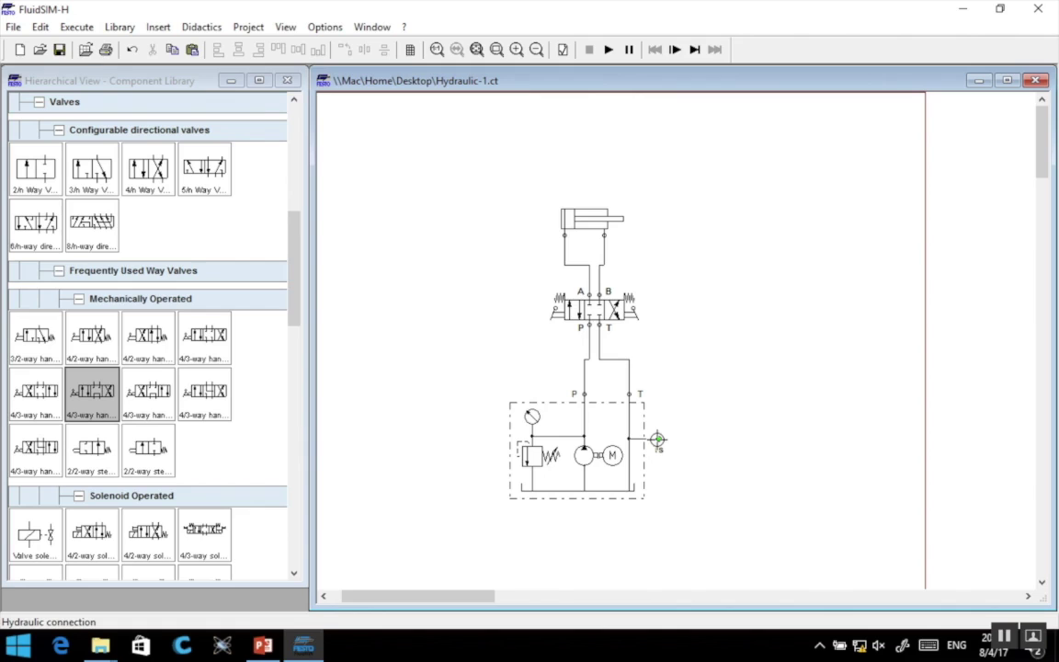
{"action": "left_click", "coordinate": [606, 51]}
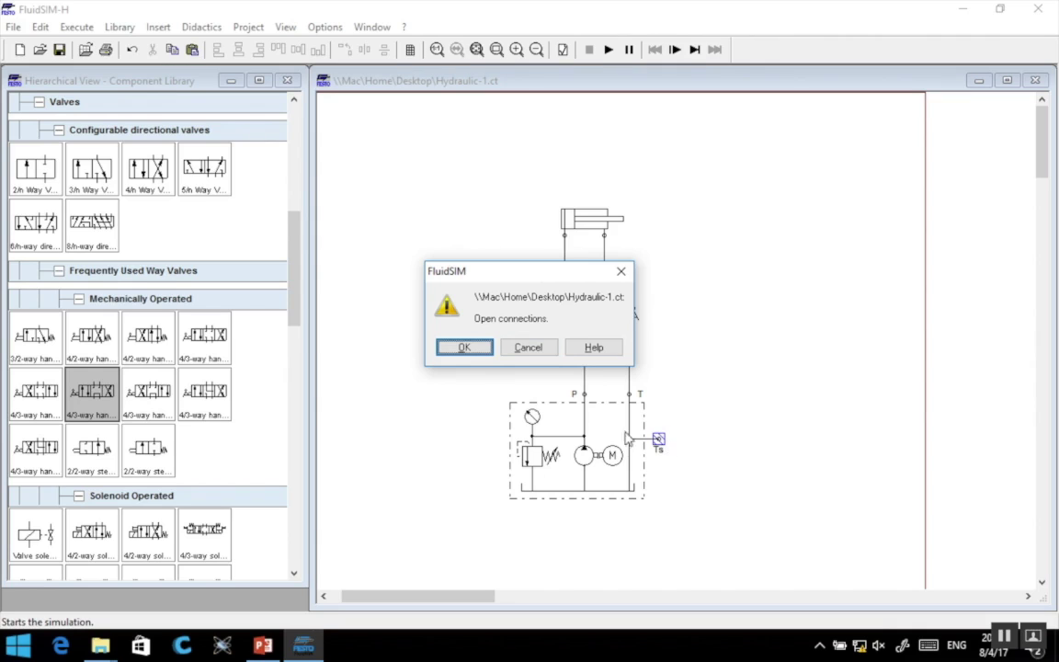
{"action": "left_click", "coordinate": [467, 350]}
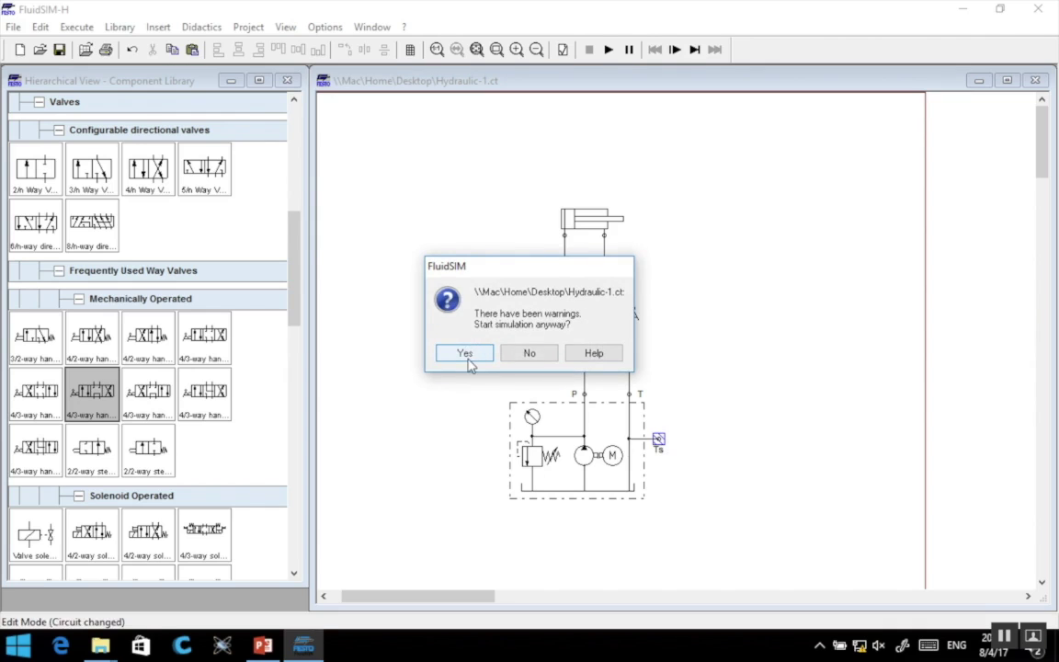
{"action": "left_click", "coordinate": [465, 353]}
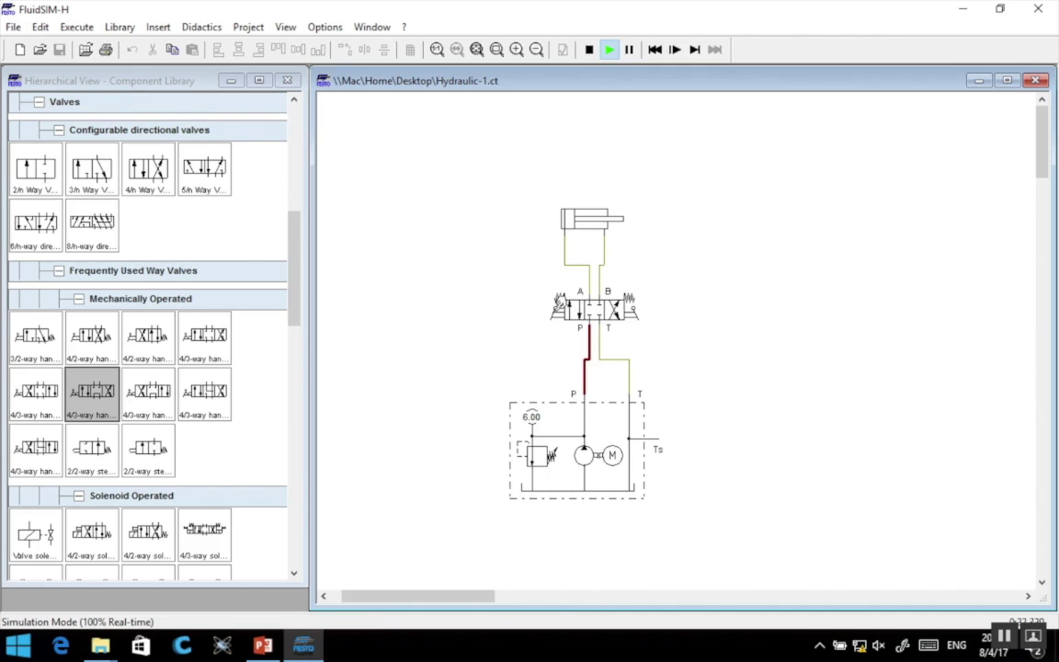
{"action": "left_click", "coordinate": [557, 302]}
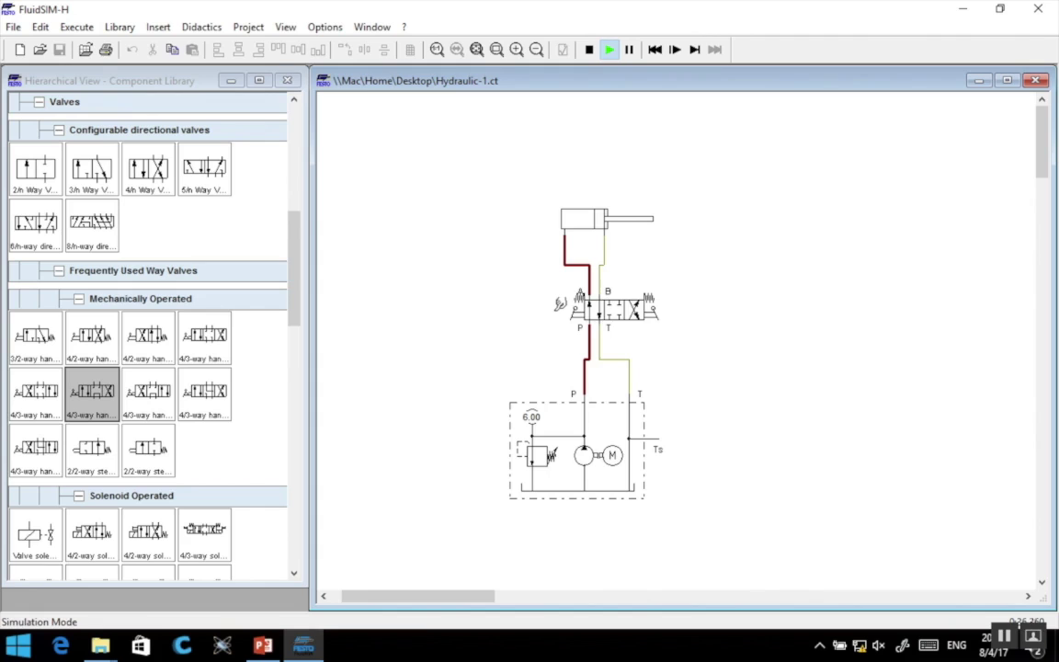
{"action": "left_click", "coordinate": [558, 303]}
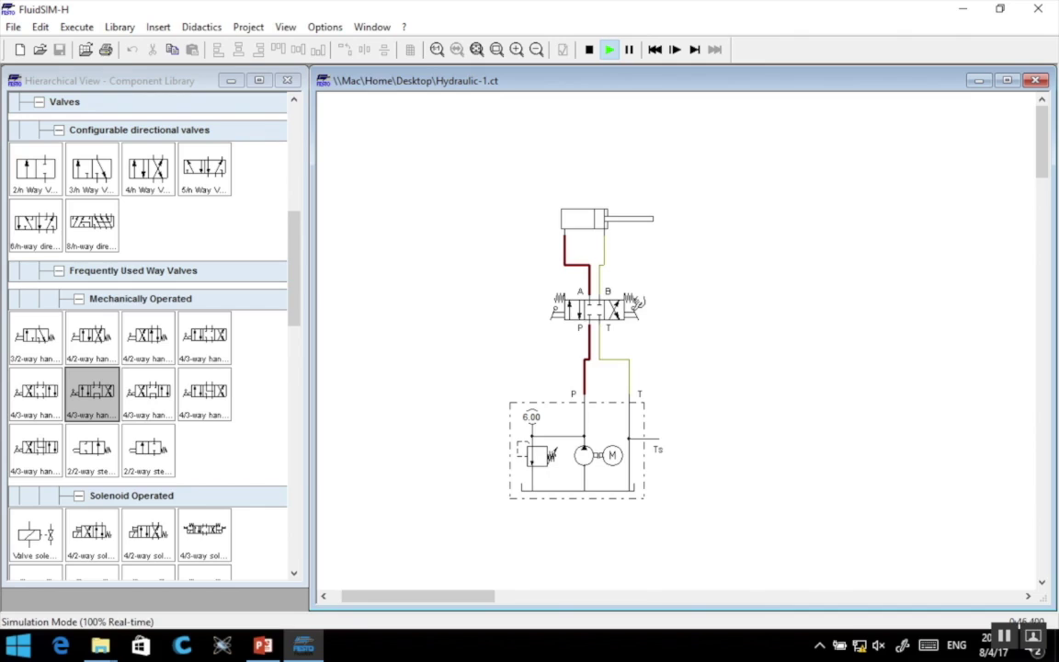
{"action": "left_click", "coordinate": [636, 300]}
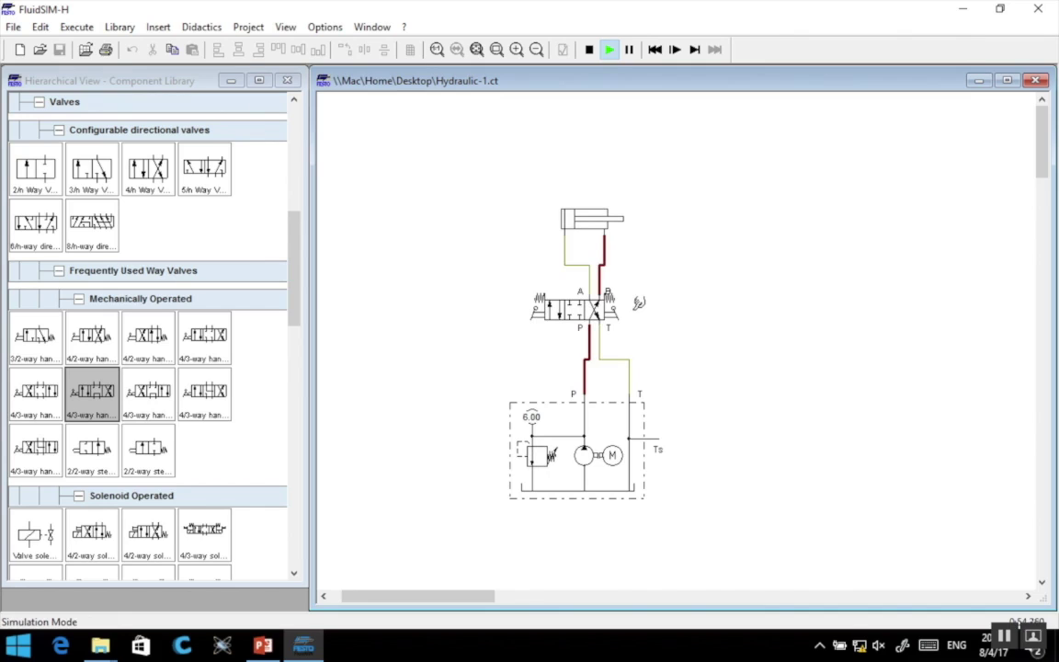
{"action": "left_click", "coordinate": [638, 302]}
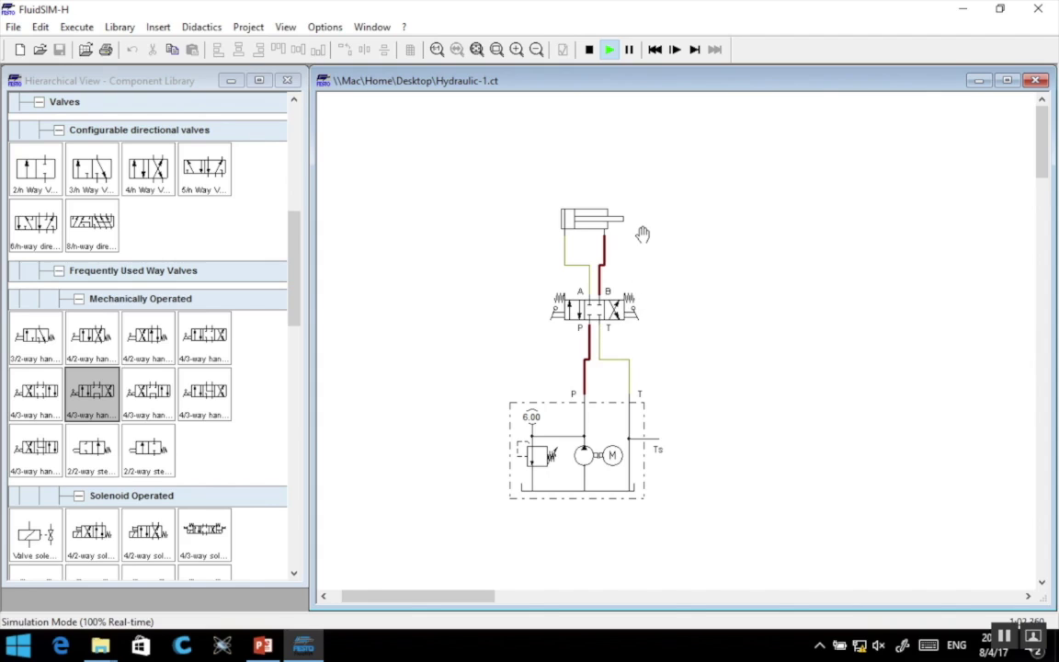
{"action": "left_click", "coordinate": [589, 50]}
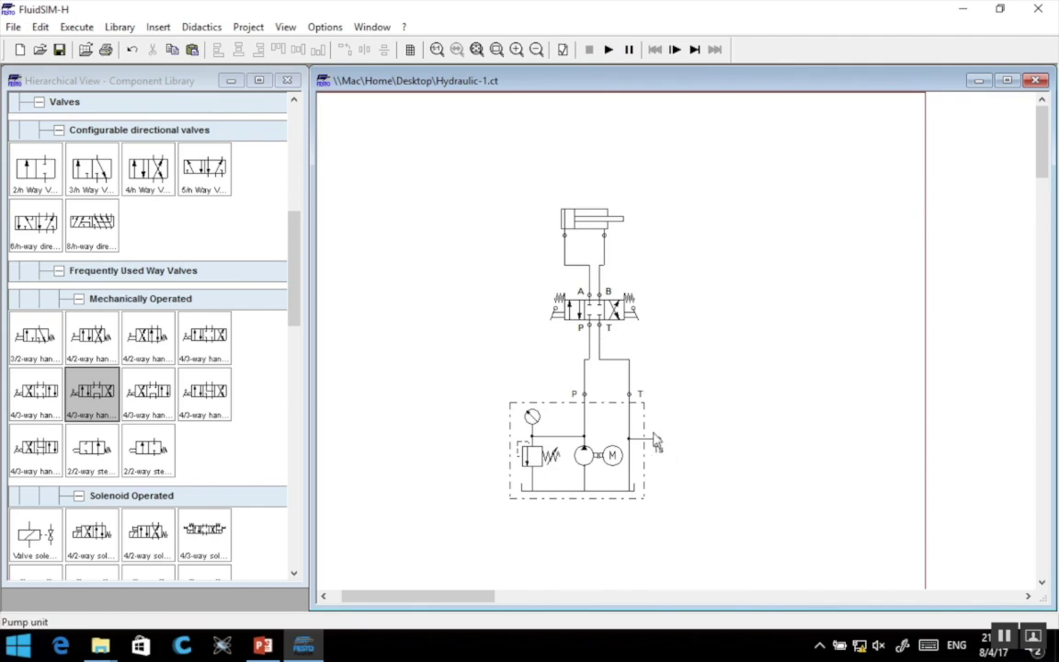
Step: Shut up the pump unit's open Ts connection
{"action": "mouse_move", "coordinate": [659, 451]}
{"action": "double_click", "coordinate": [659, 440]}
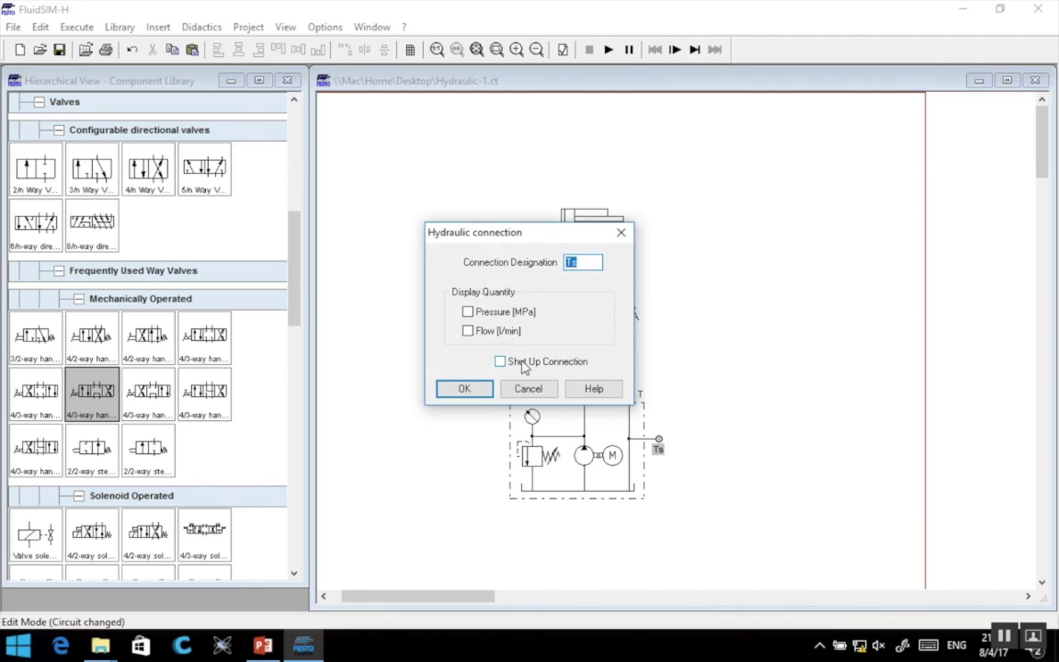
{"action": "left_click", "coordinate": [520, 363]}
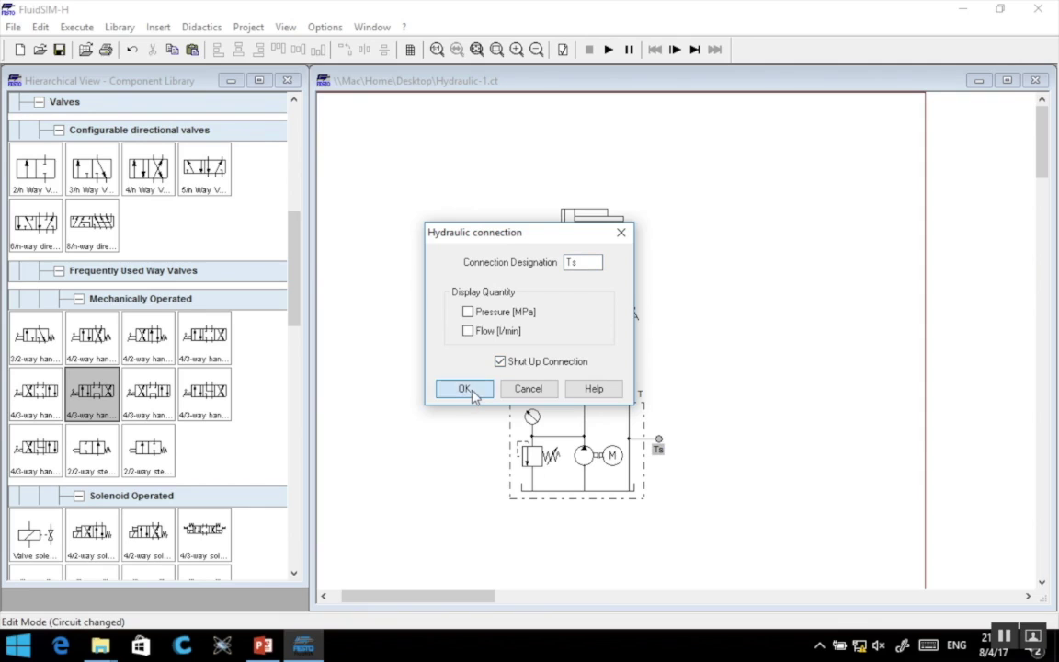
{"action": "left_click", "coordinate": [472, 391]}
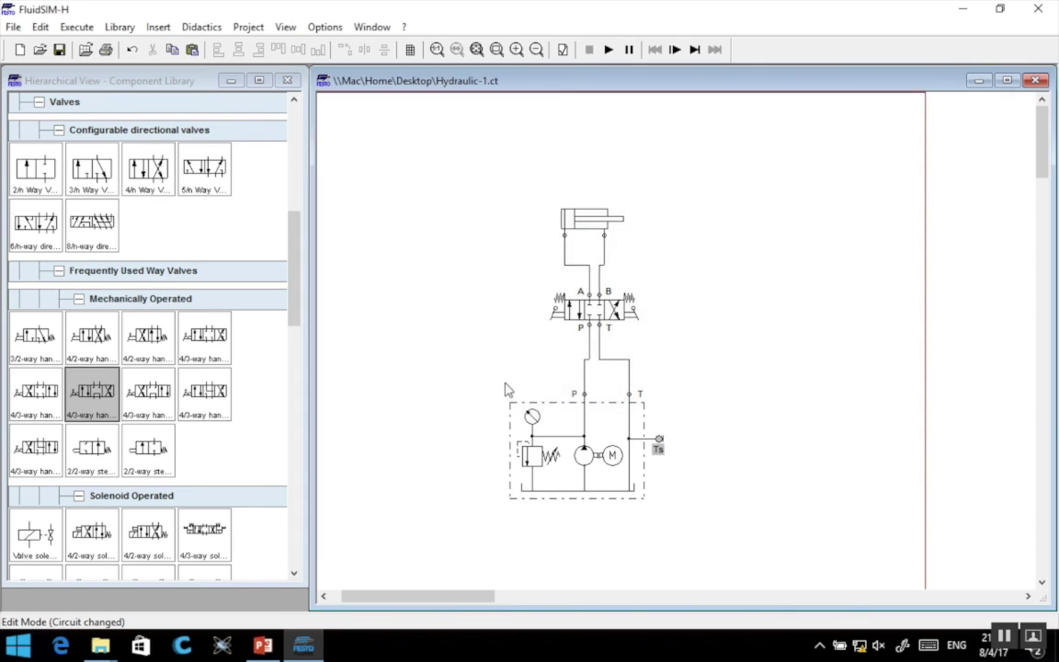
Step: Rerun the simulation with Ts closed, operate the left and right valve levers, and stop it
{"action": "left_click", "coordinate": [607, 49]}
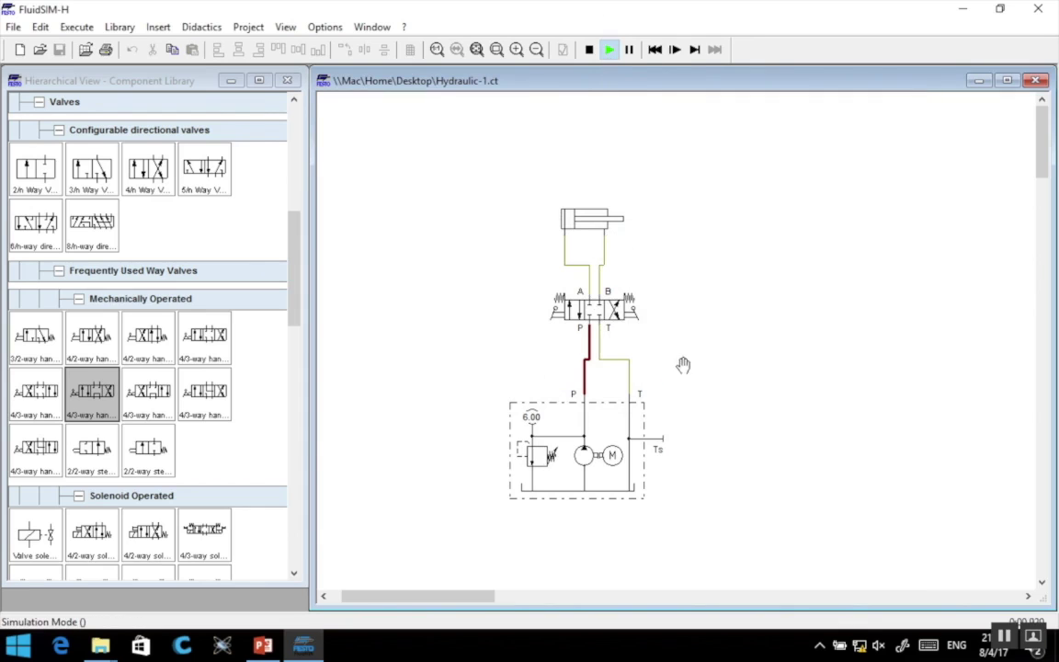
{"action": "left_click", "coordinate": [560, 303]}
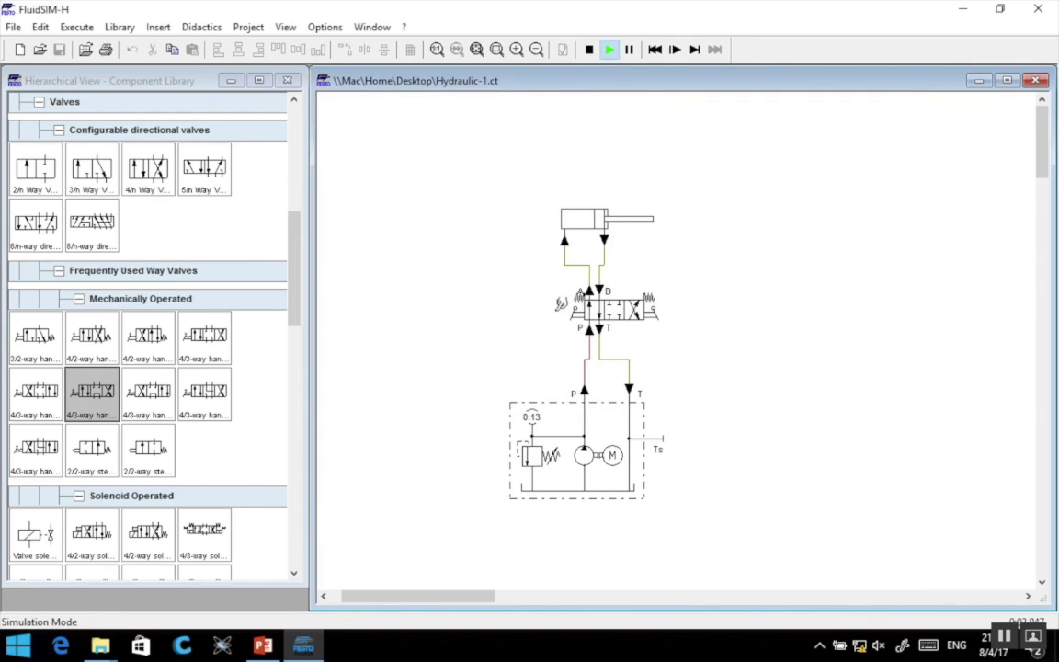
{"action": "left_click", "coordinate": [634, 301]}
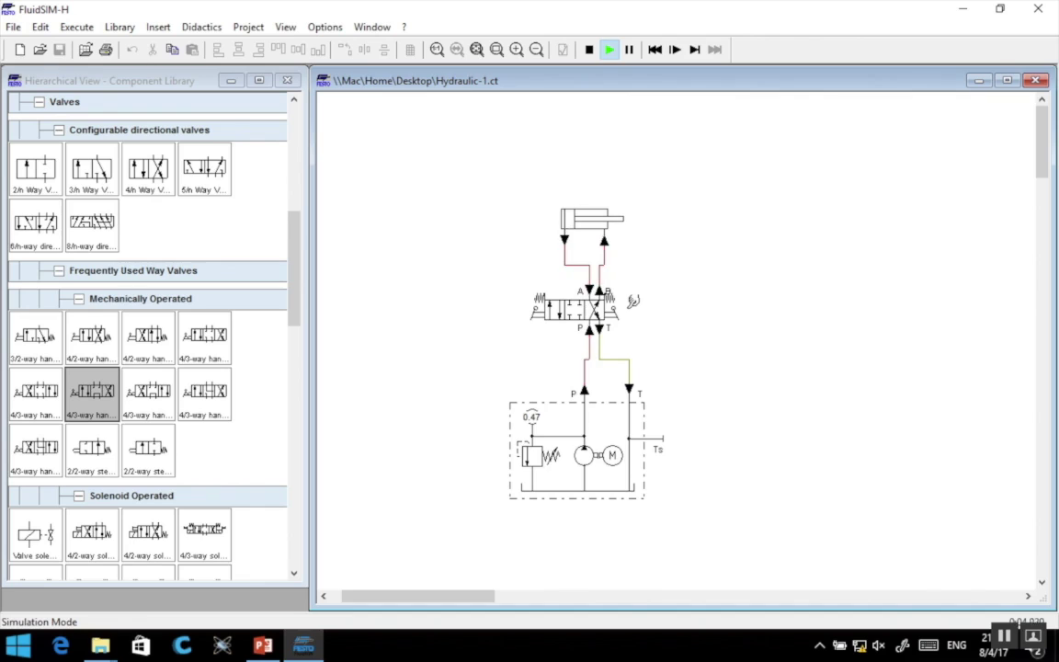
{"action": "left_click", "coordinate": [633, 300]}
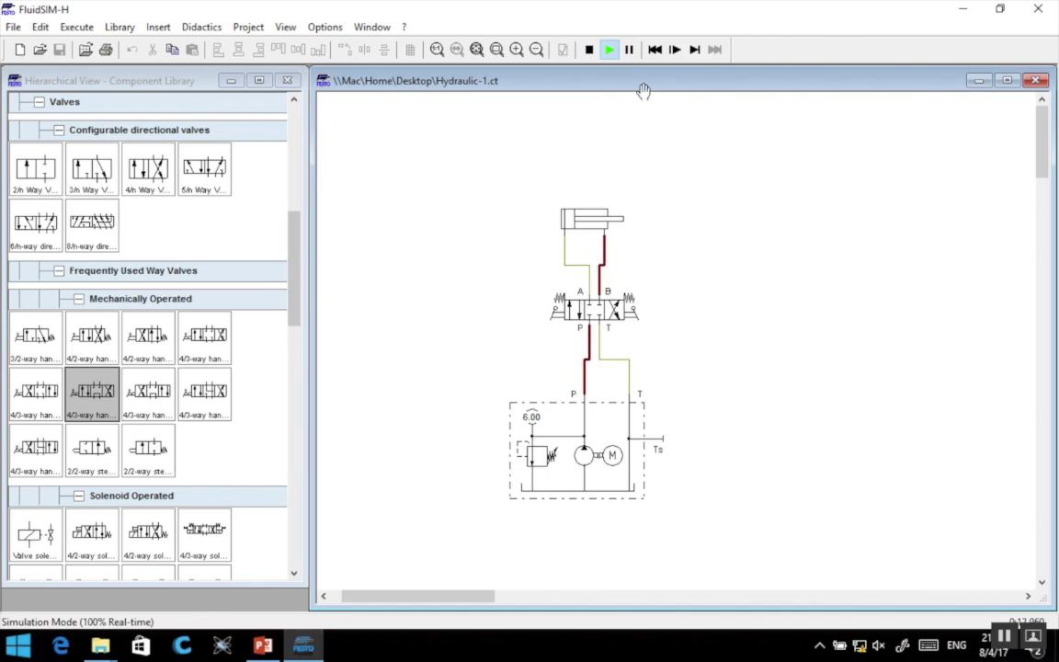
{"action": "left_click", "coordinate": [590, 53]}
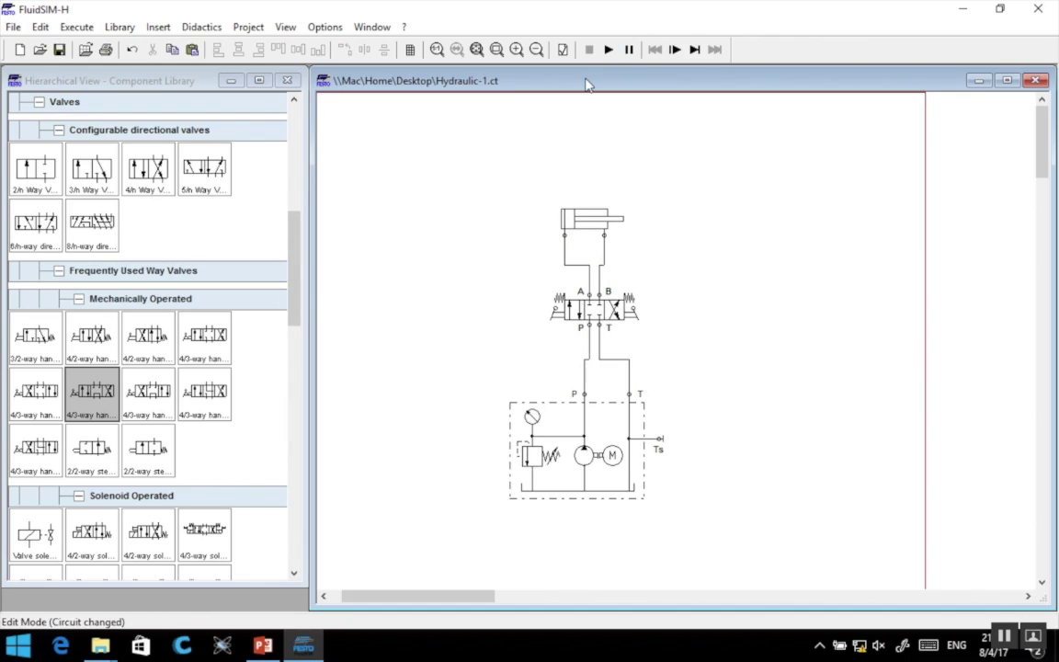
Step: Save the circuit as Hydraulic-1.ct in the Desktop folder
{"action": "left_click", "coordinate": [60, 50]}
{"action": "left_click", "coordinate": [519, 316]}
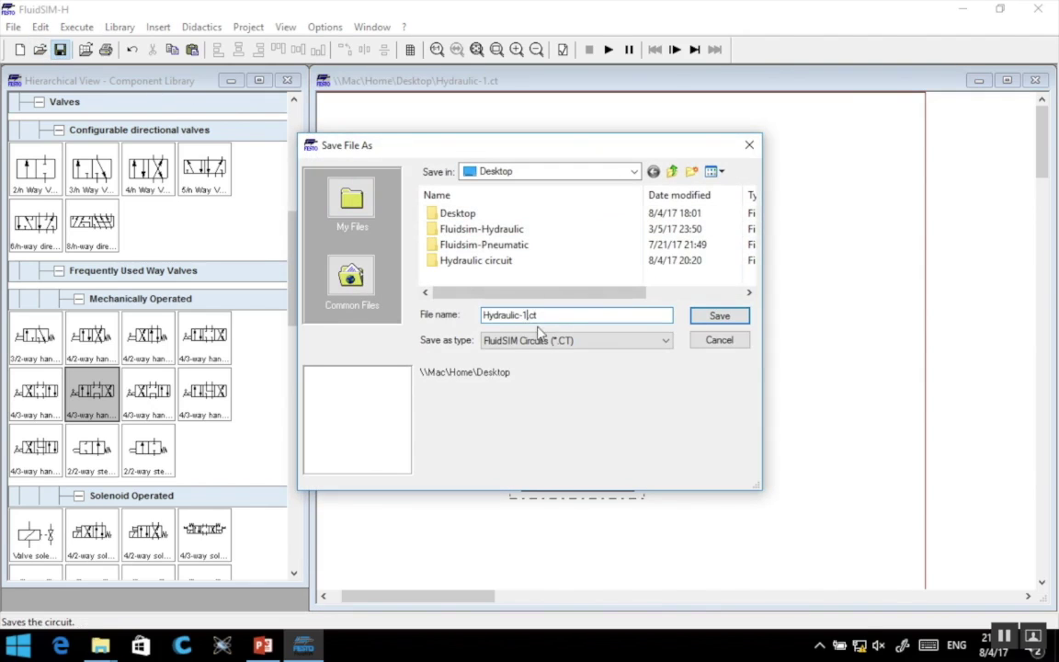
{"action": "left_click", "coordinate": [719, 316]}
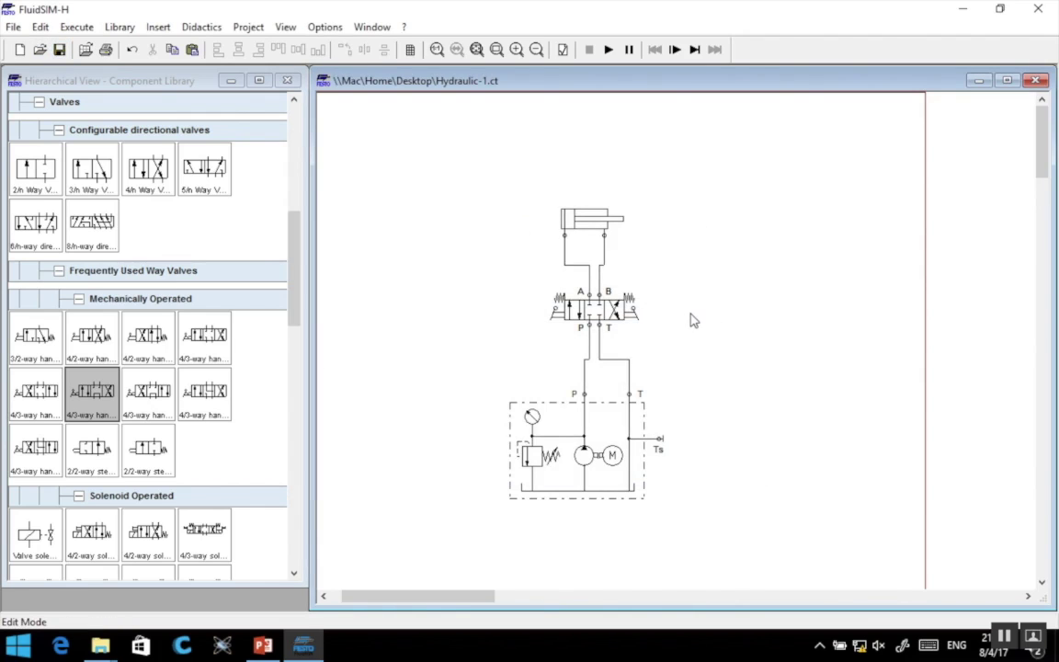